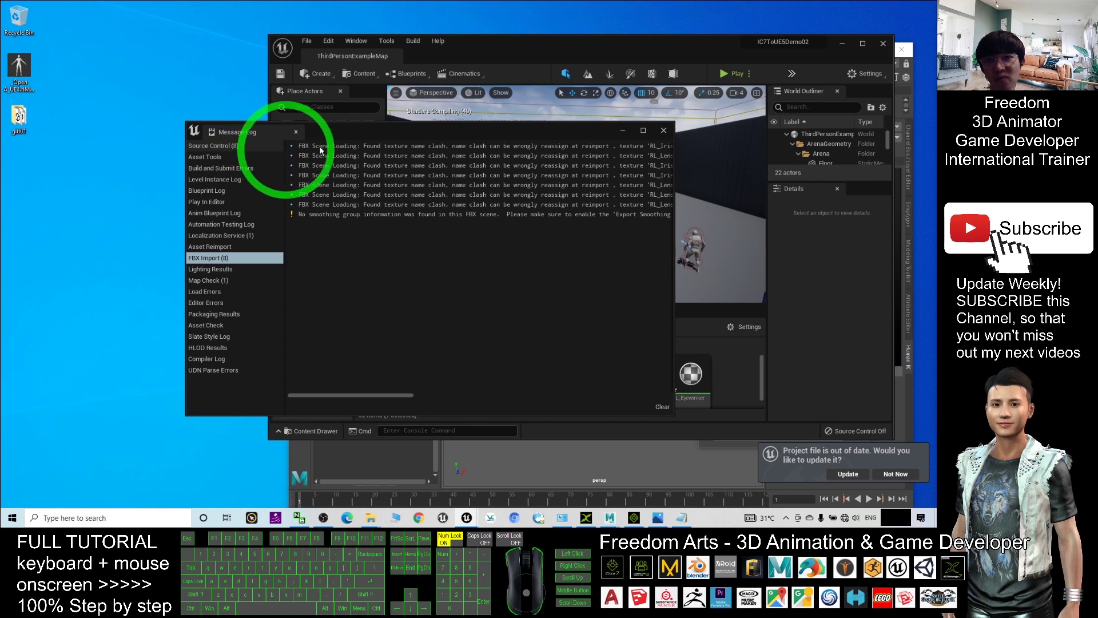
Step: Close the FBX import message log and maximize the level editor window
left_click(664, 132)
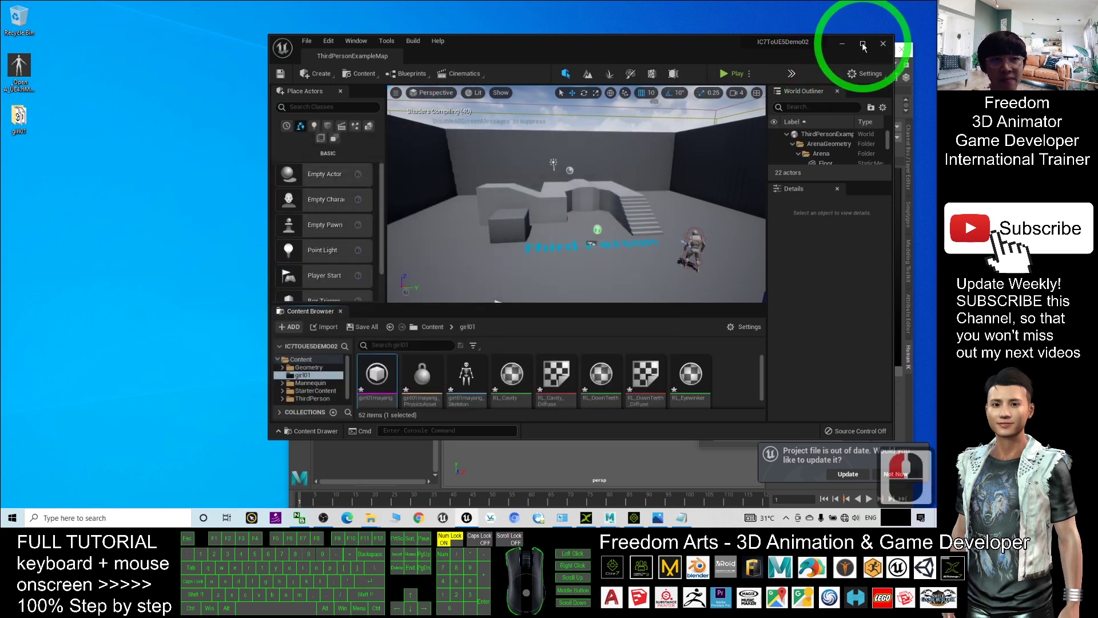
left_click(862, 44)
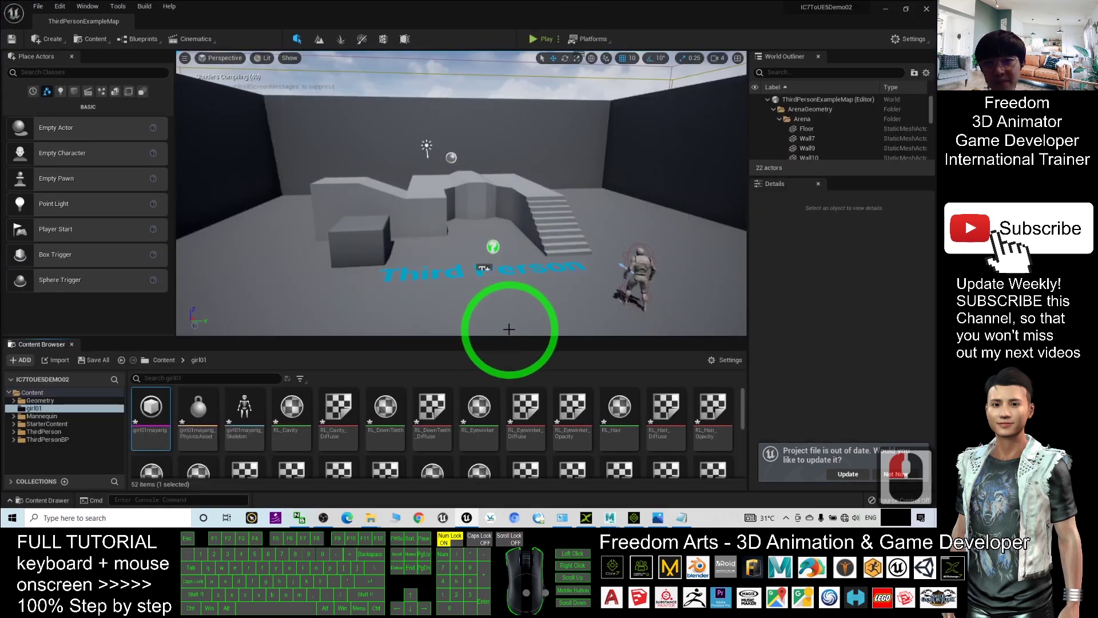
scroll(510, 326, "up", 5)
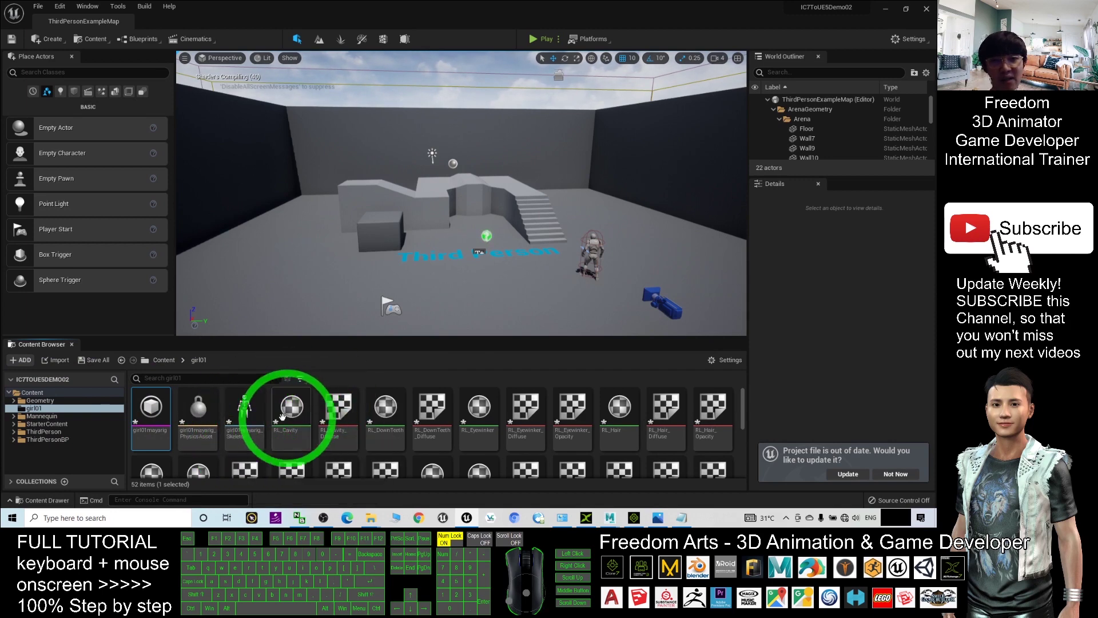
Step: Open the girl01mayarig skeleton asset from the girl01 folder and assign it the Humanoid rig
double_click(245, 407)
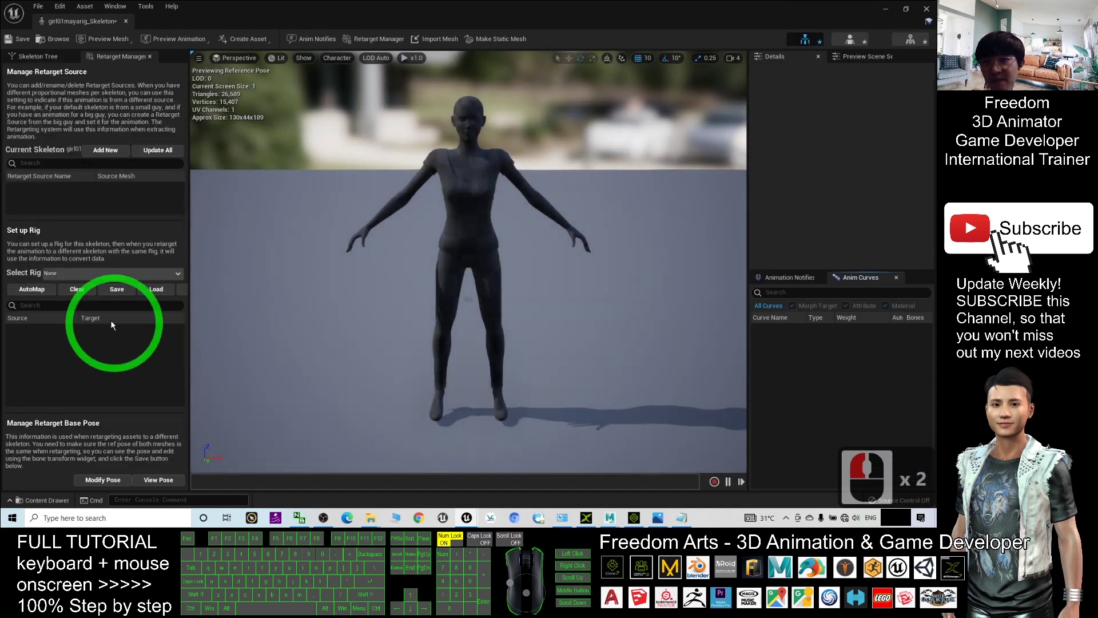
left_click(87, 275)
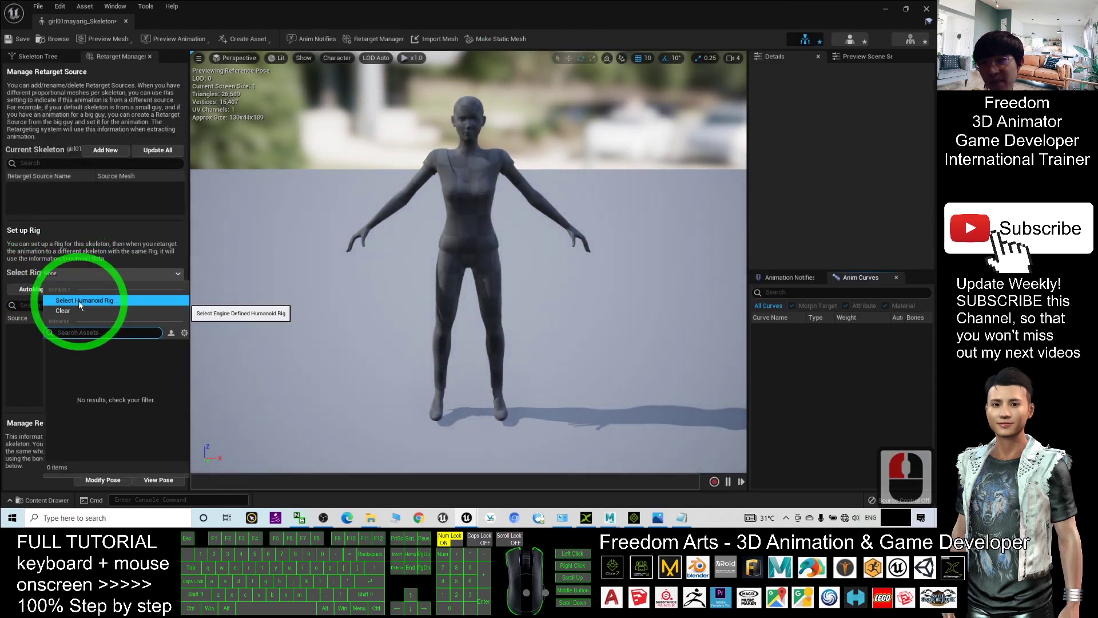
left_click(79, 300)
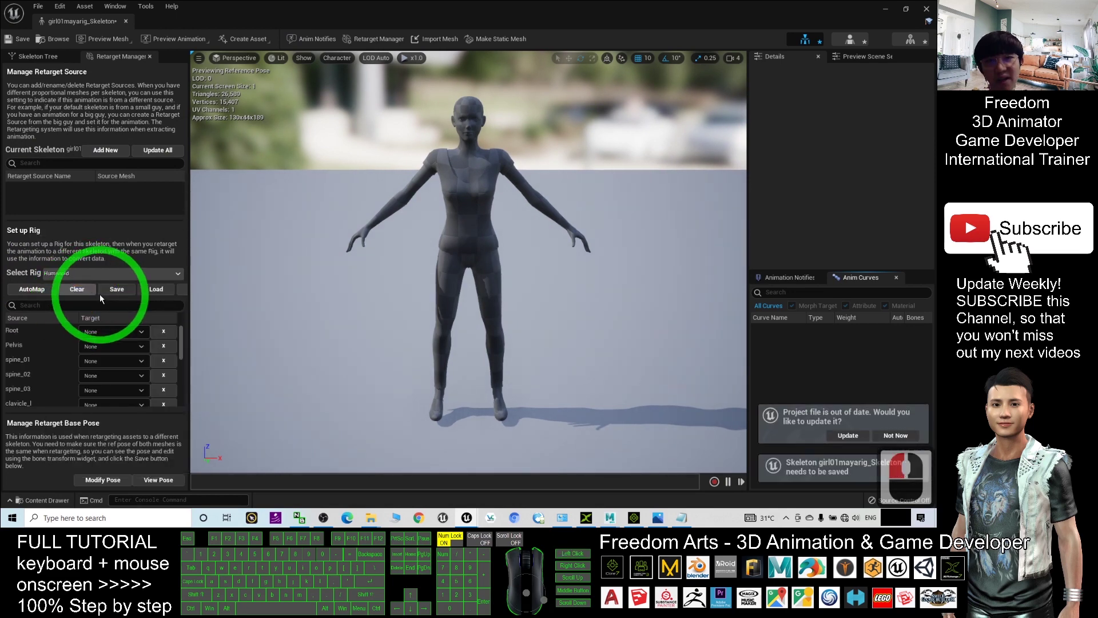
Step: Map the rig's Pelvis node to the QuickRigCharacter_Hips bone
left_click(183, 331)
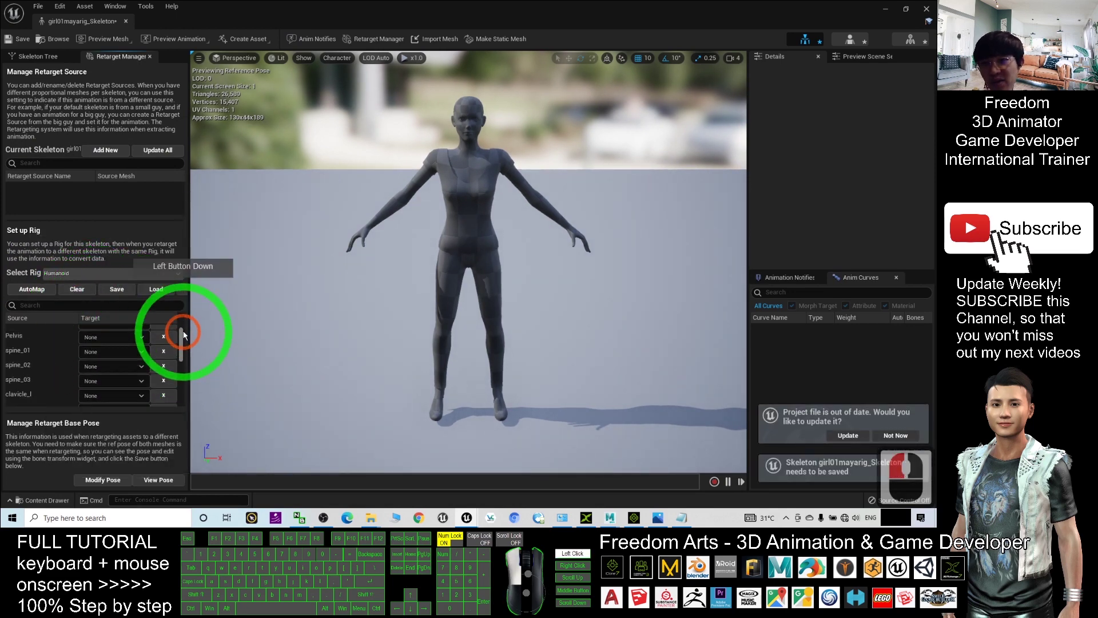
left_click(104, 348)
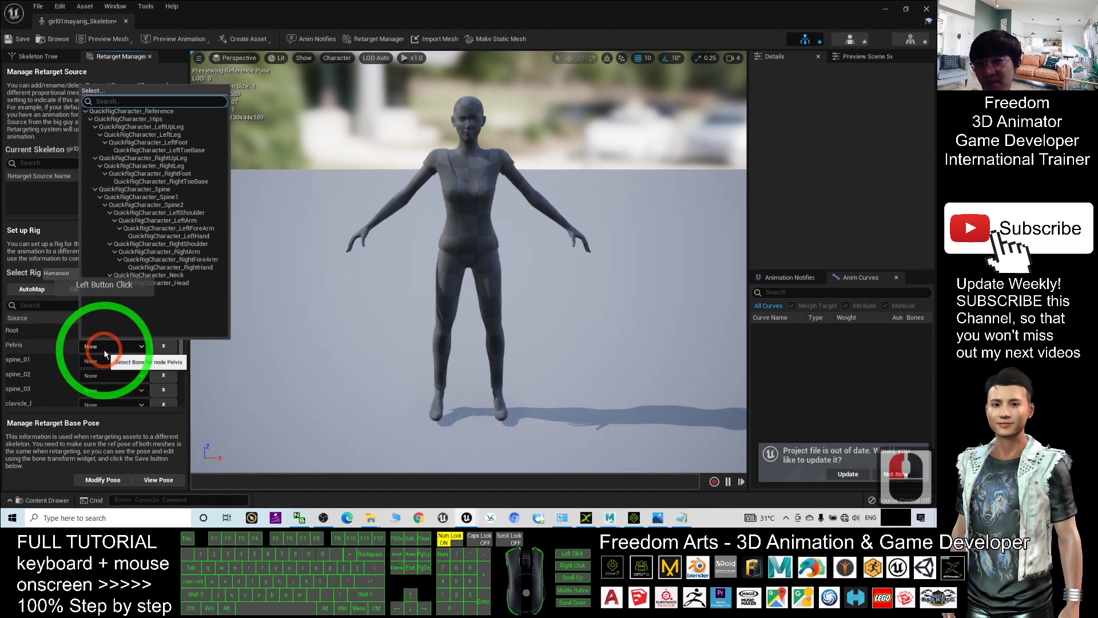
left_click(155, 120)
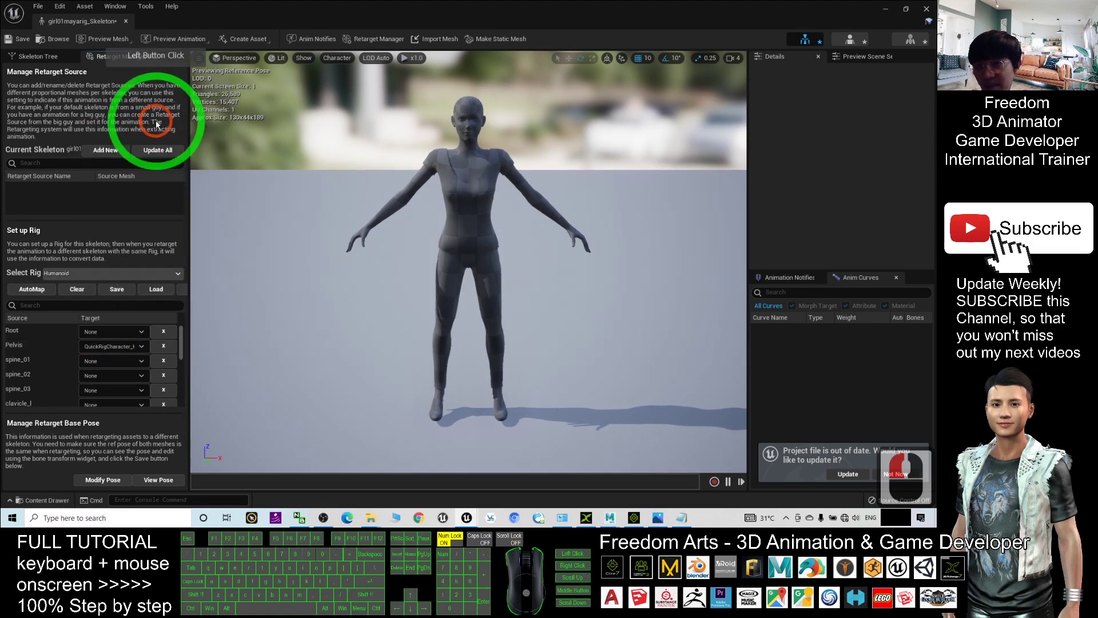
Step: Map spine_01, spine_02 and spine_03 to QuickRigCharacter_Spine, QuickRigCharacter_Spine1 and QuickRigCharacter_Spine2 respectively
left_click(134, 361)
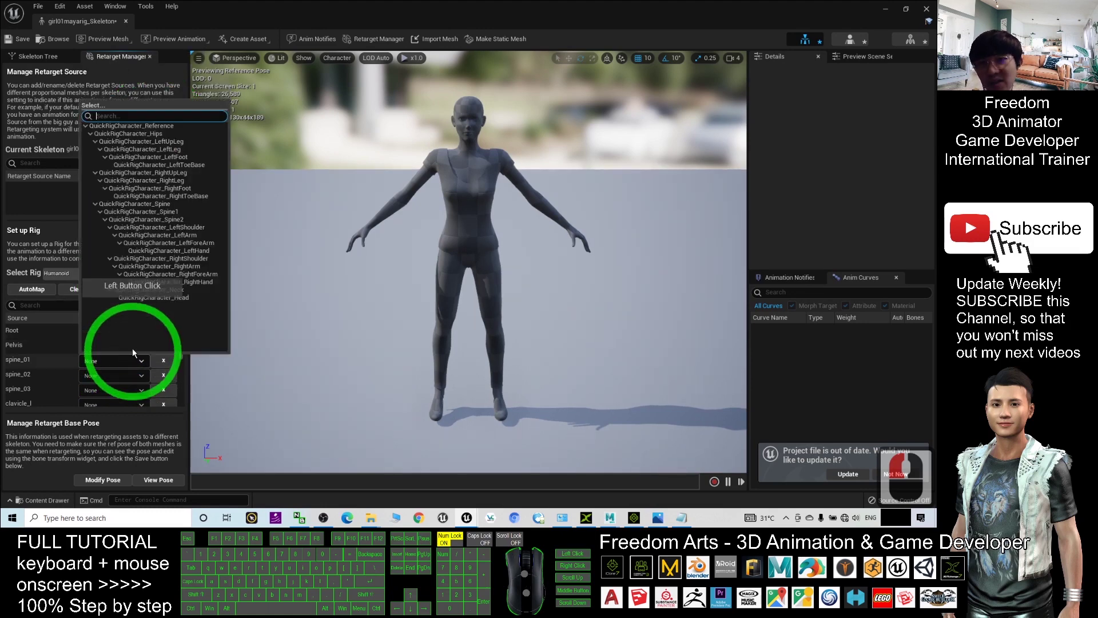
left_click(145, 204)
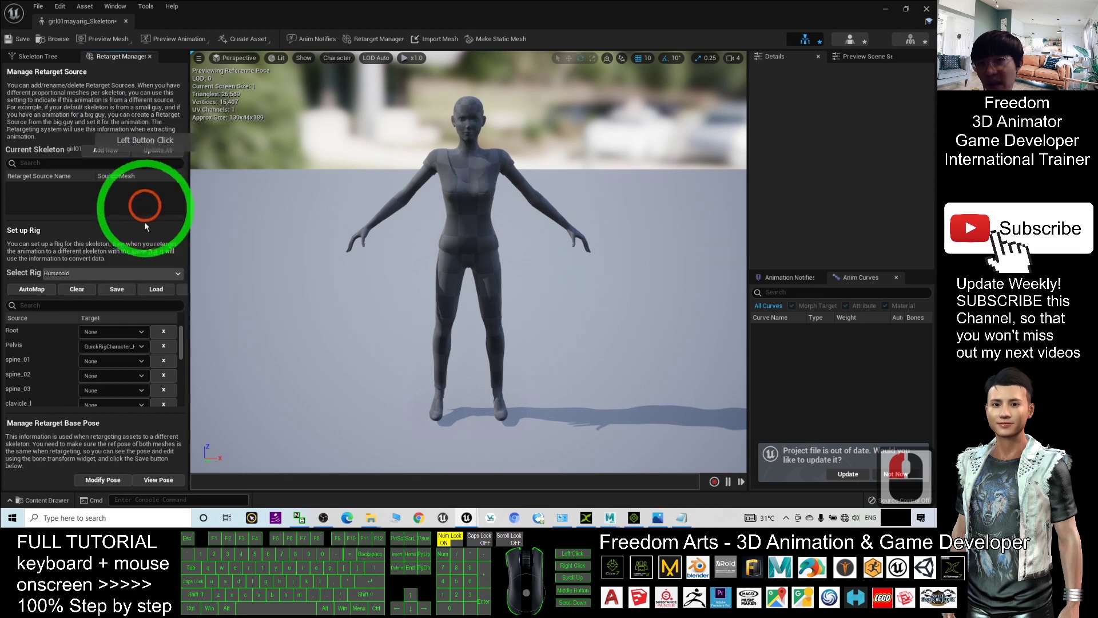
left_click(121, 379)
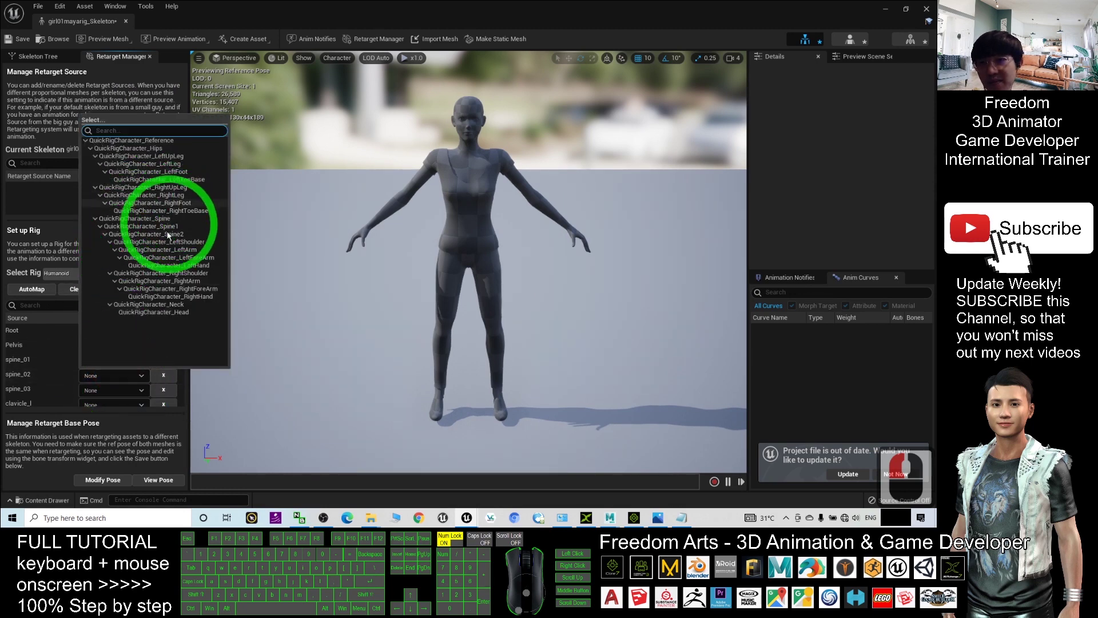
left_click(157, 226)
left_click(108, 389)
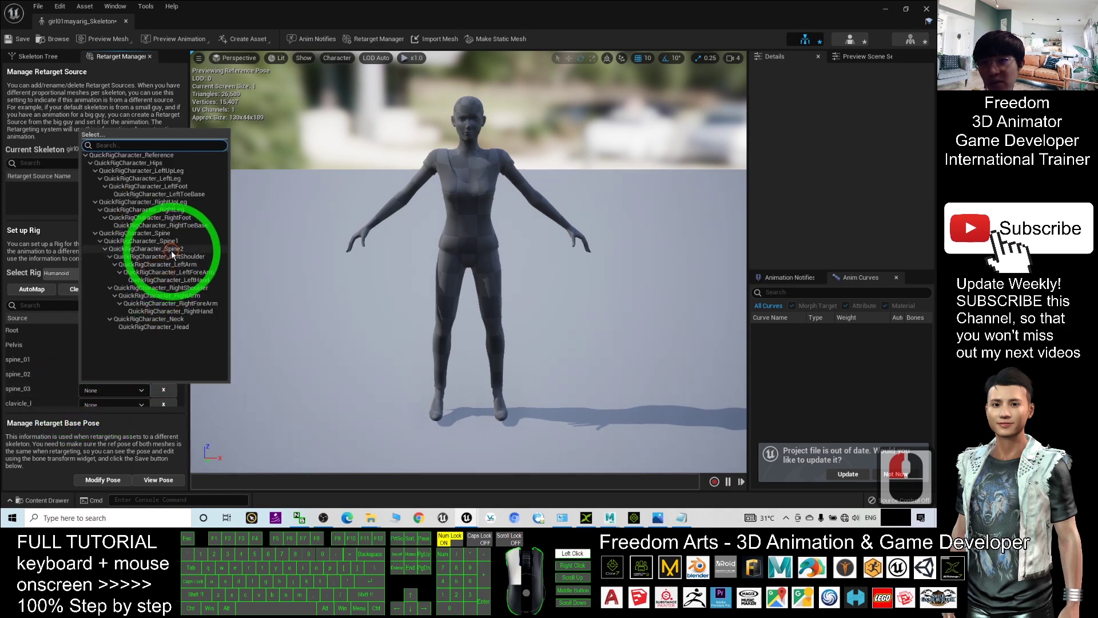
left_click(171, 249)
Step: Map the clavicle_l node to the QuickRigCharacter_LeftShoulder bone
left_click_drag(181, 332, 182, 344)
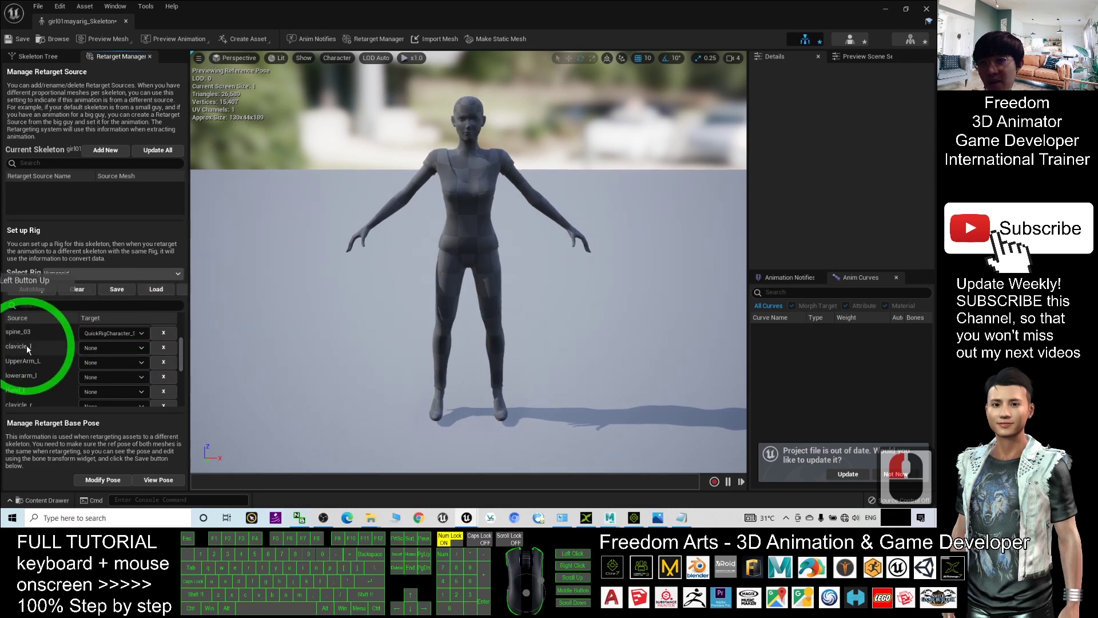
left_click(95, 347)
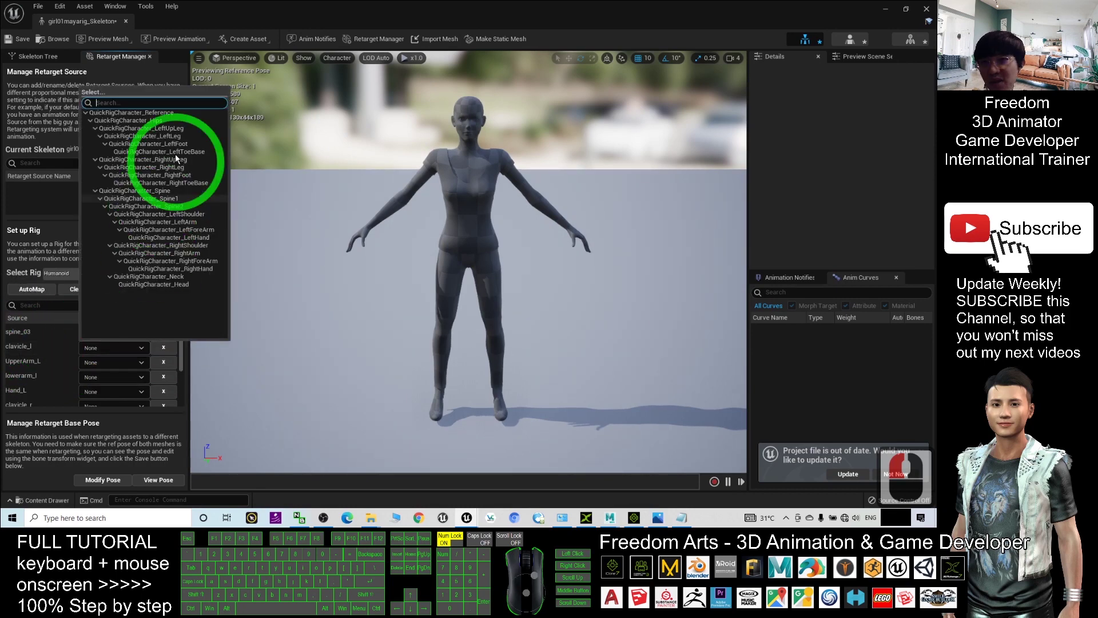
left_click(177, 209)
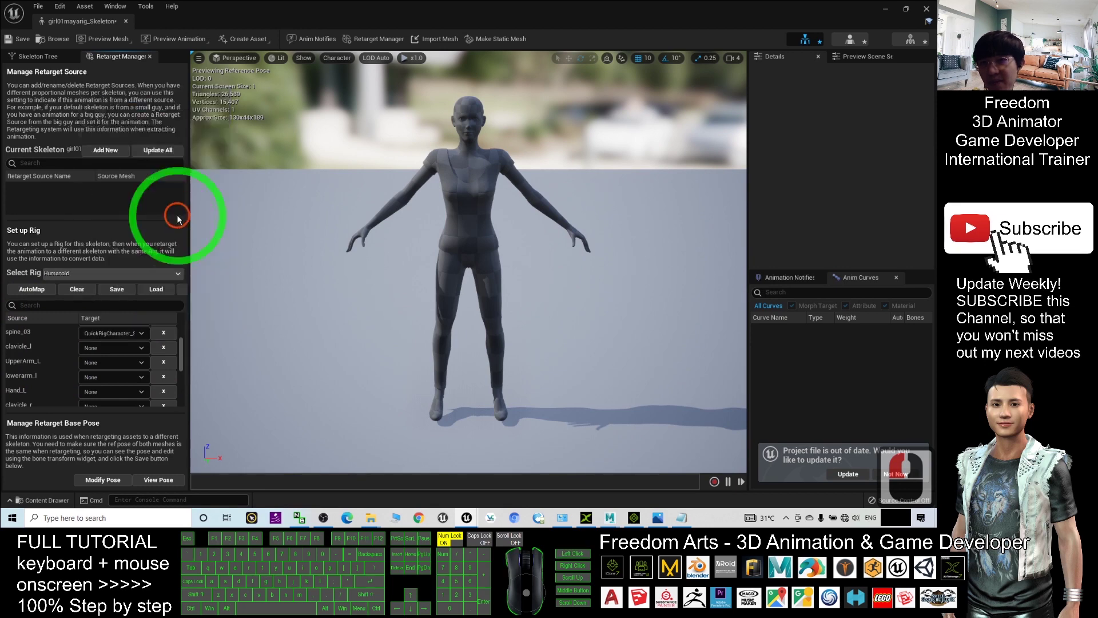
Step: Assign QuickRigCharacter_RightArm to UpperArm_L and QuickRigCharacter_RightForeArm to lowerarm_l
left_click(132, 362)
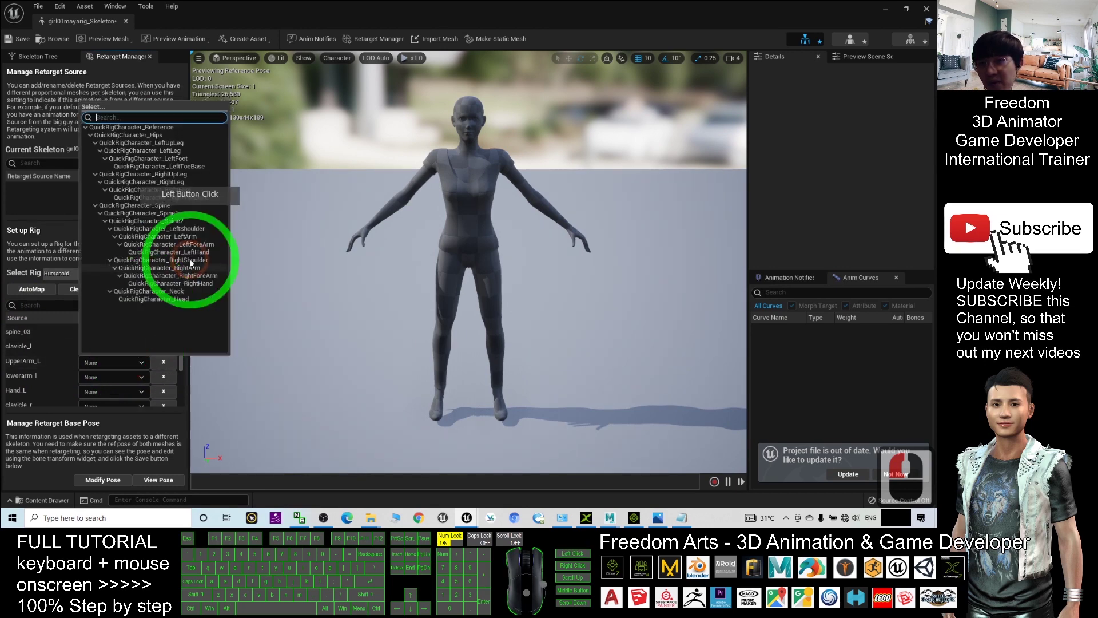
left_click(174, 268)
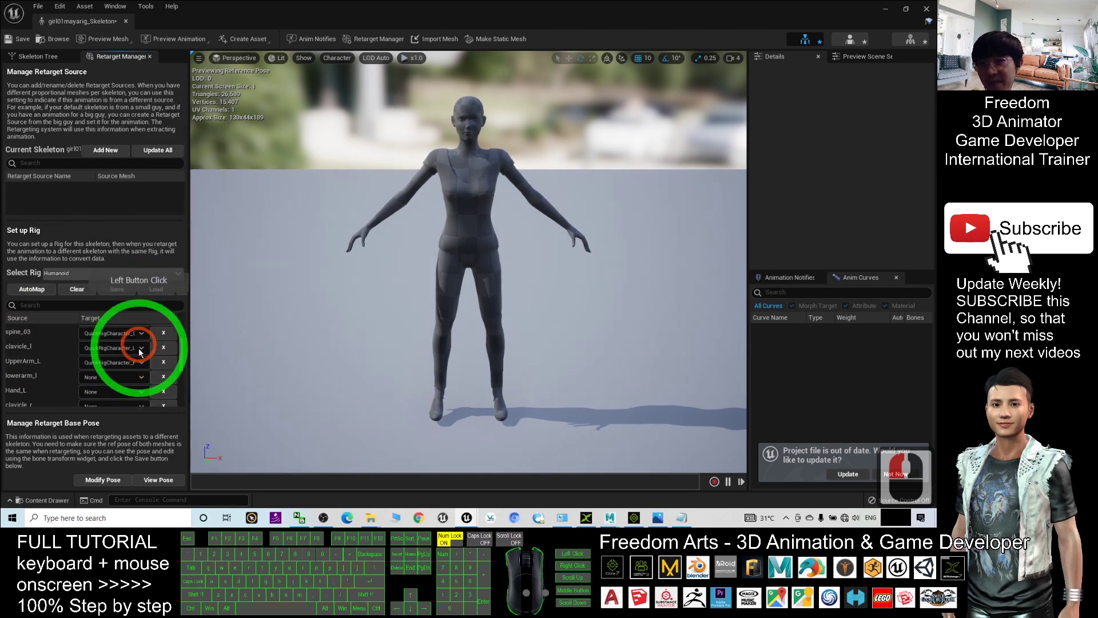
left_click(132, 377)
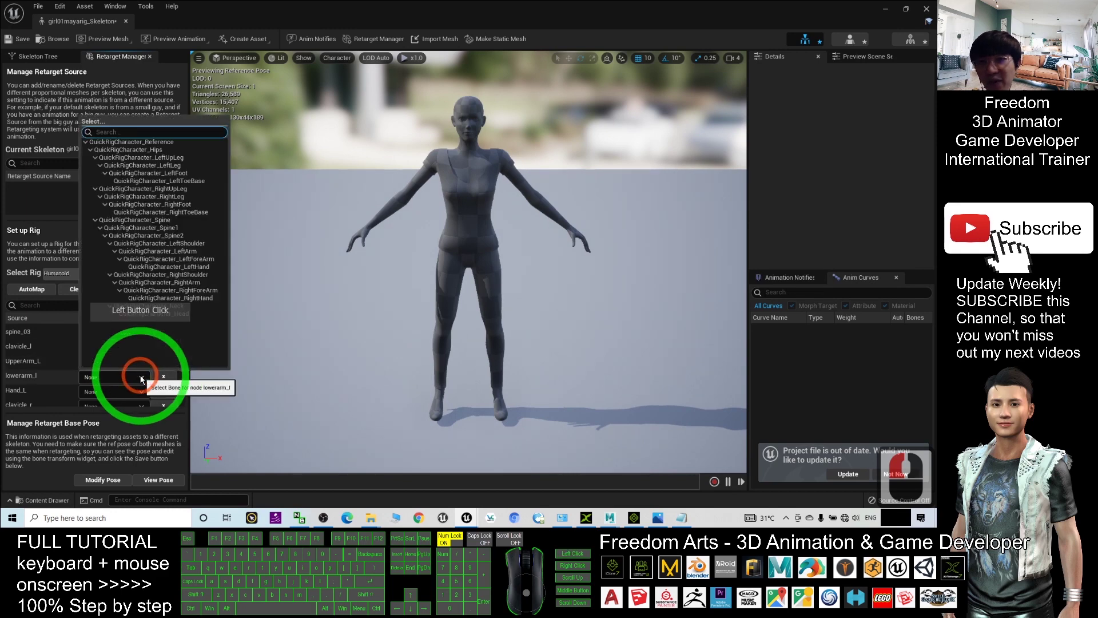
left_click(200, 291)
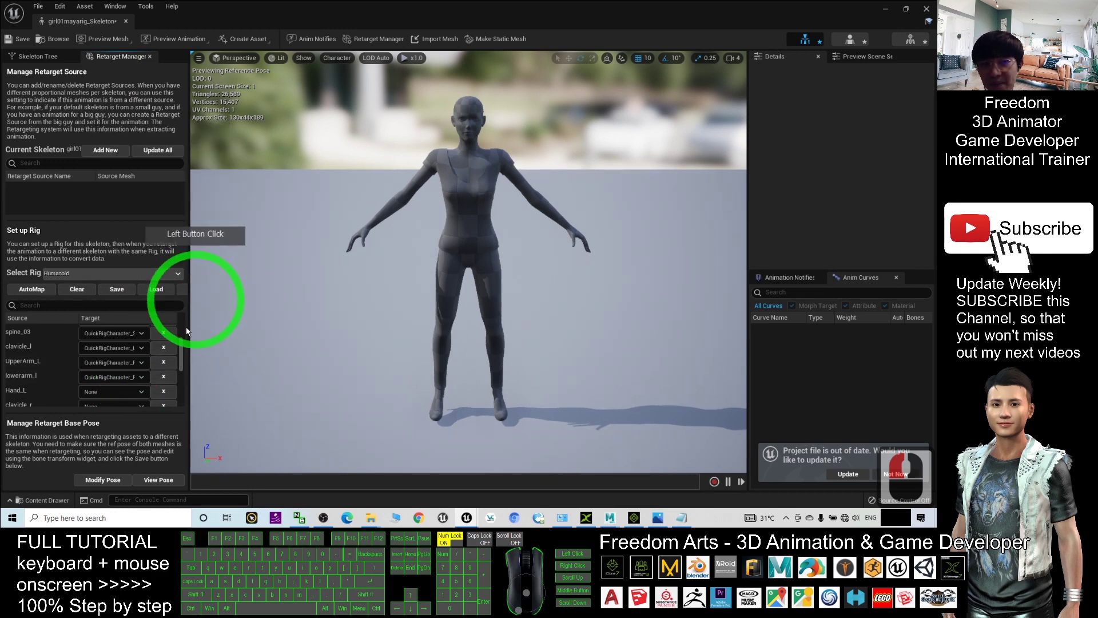
Step: Map Hand_L to QuickRigCharacter_LeftHand and set the UpperArm_L target to QuickRigCharacter_LeftArm
left_click(124, 392)
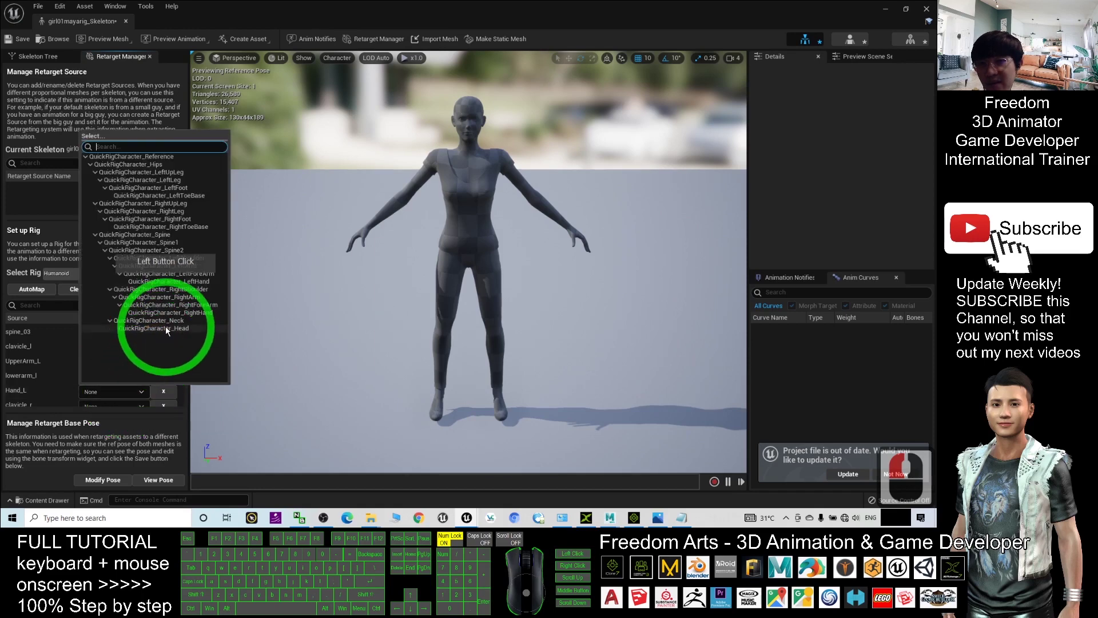
left_click(196, 281)
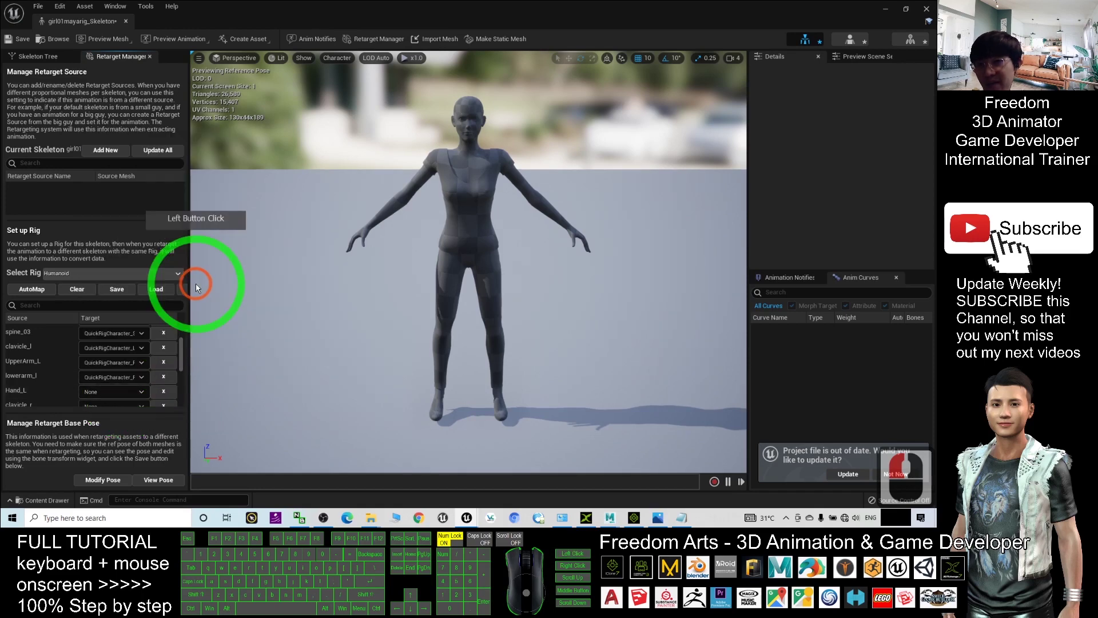
left_click(141, 363)
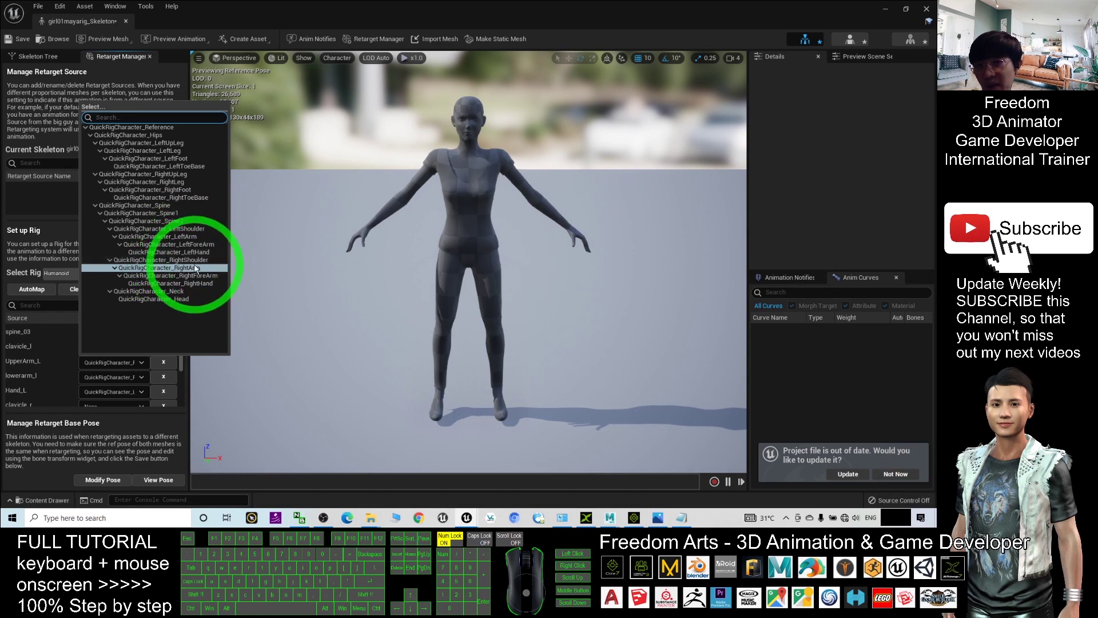
left_click(187, 236)
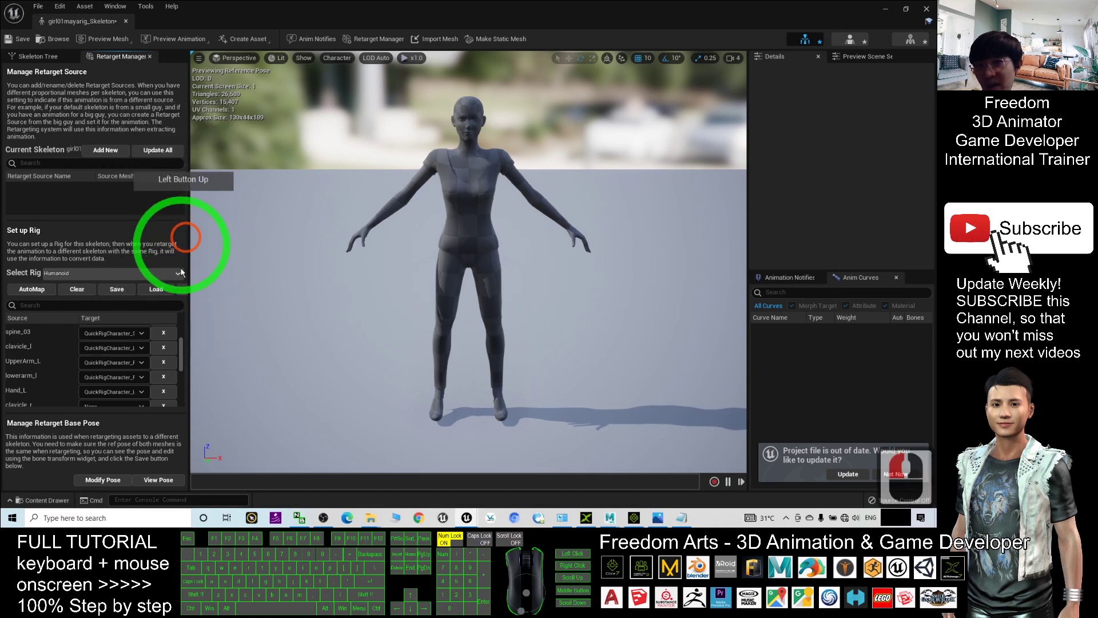
Step: Recheck the clavicle_l, UpperArm_L and Hand_L targets, and set the lowerarm_l target to QuickRigCharacter_LeftForeArm
left_click(139, 348)
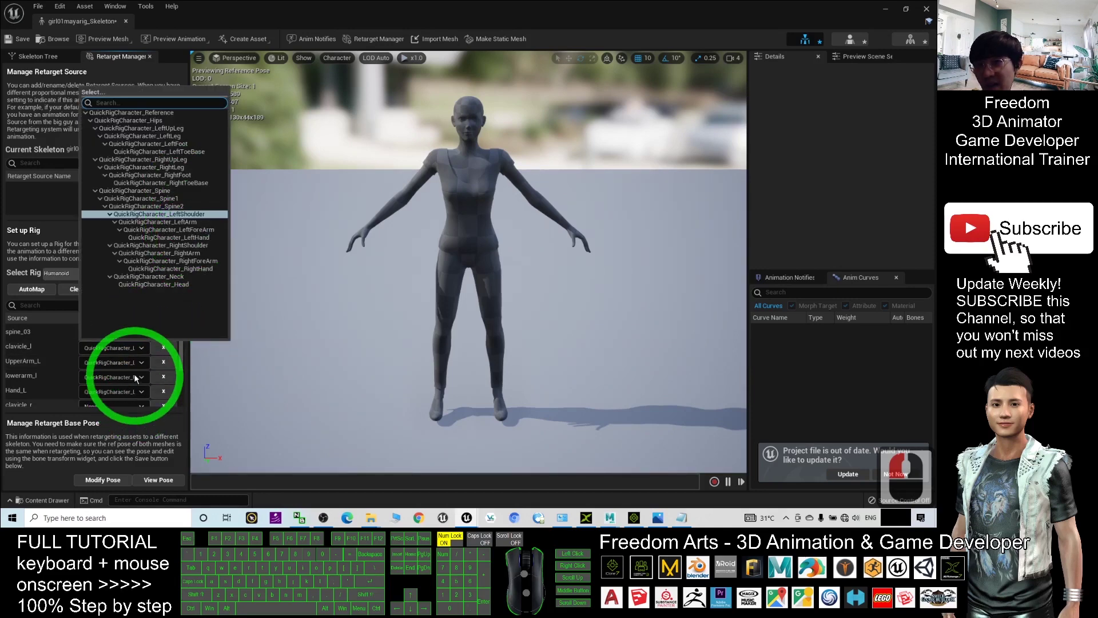
left_click(139, 363)
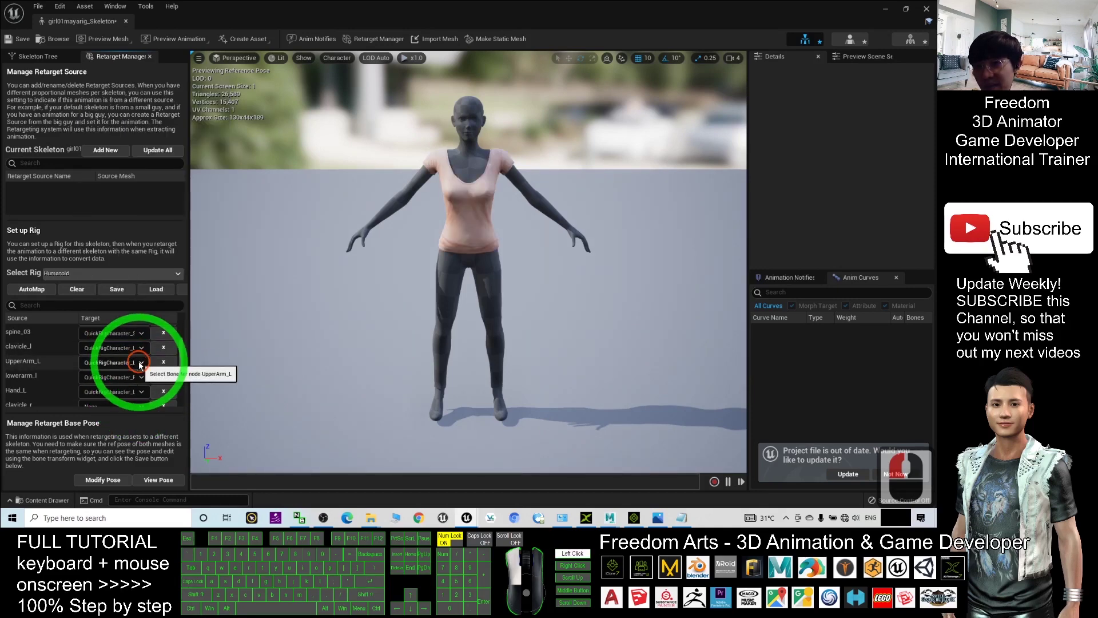
left_click(140, 364)
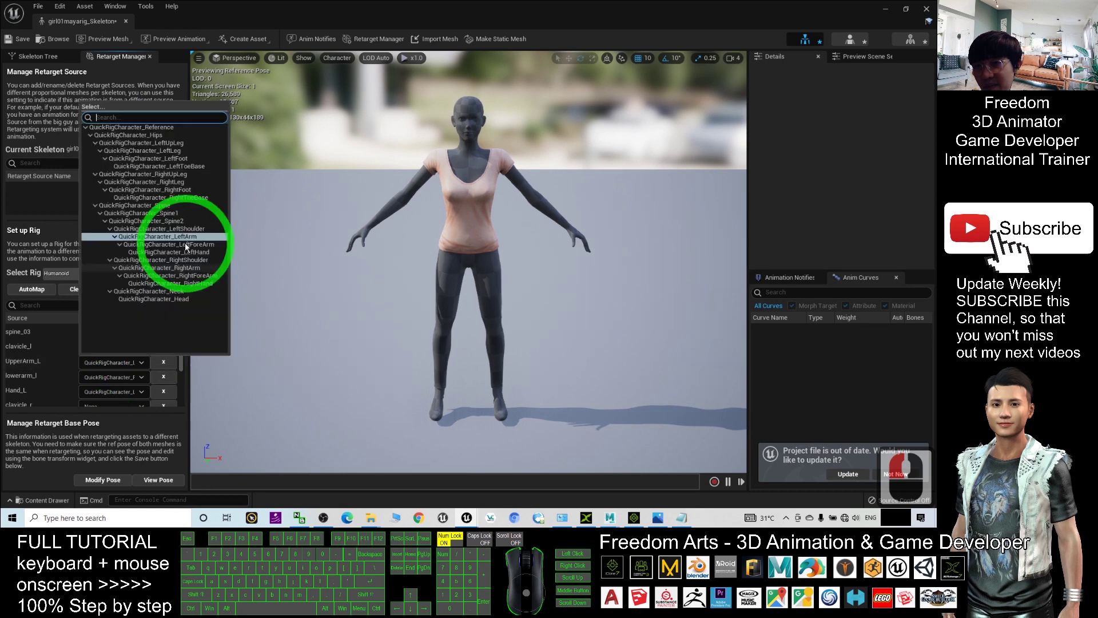
left_click(142, 378)
left_click(194, 288)
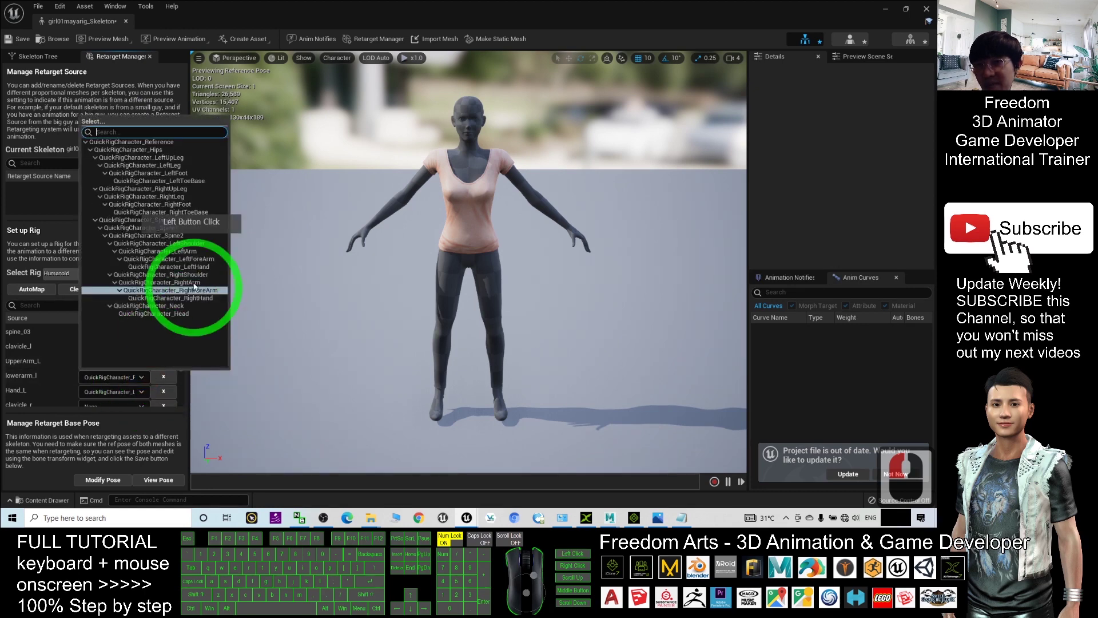
left_click(189, 259)
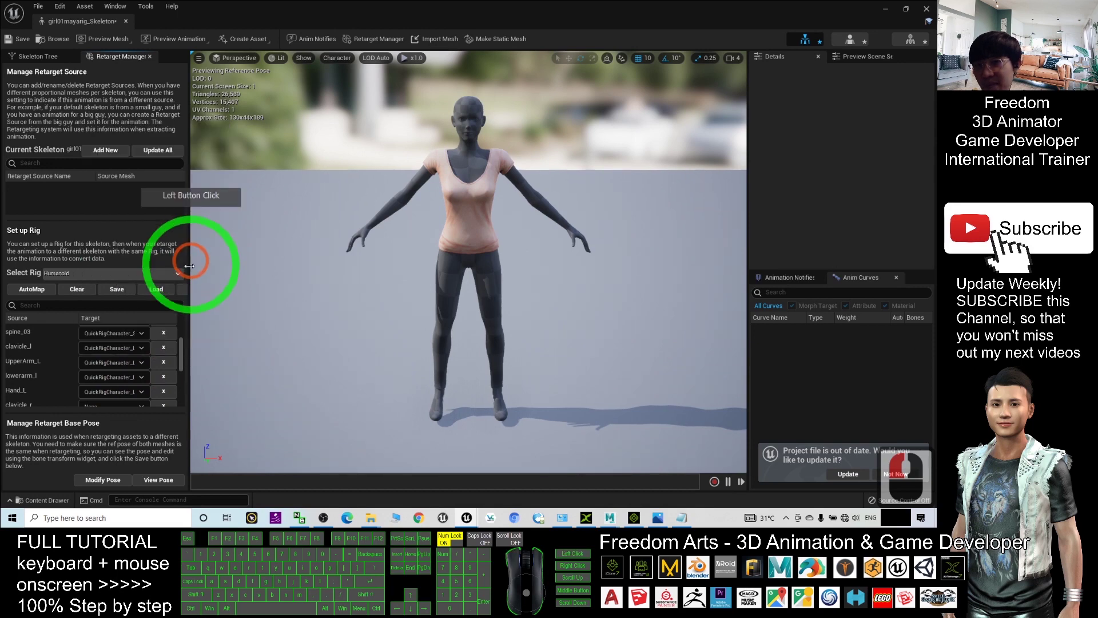
left_click(141, 392)
left_click(188, 283)
left_click(58, 363)
left_click(38, 363)
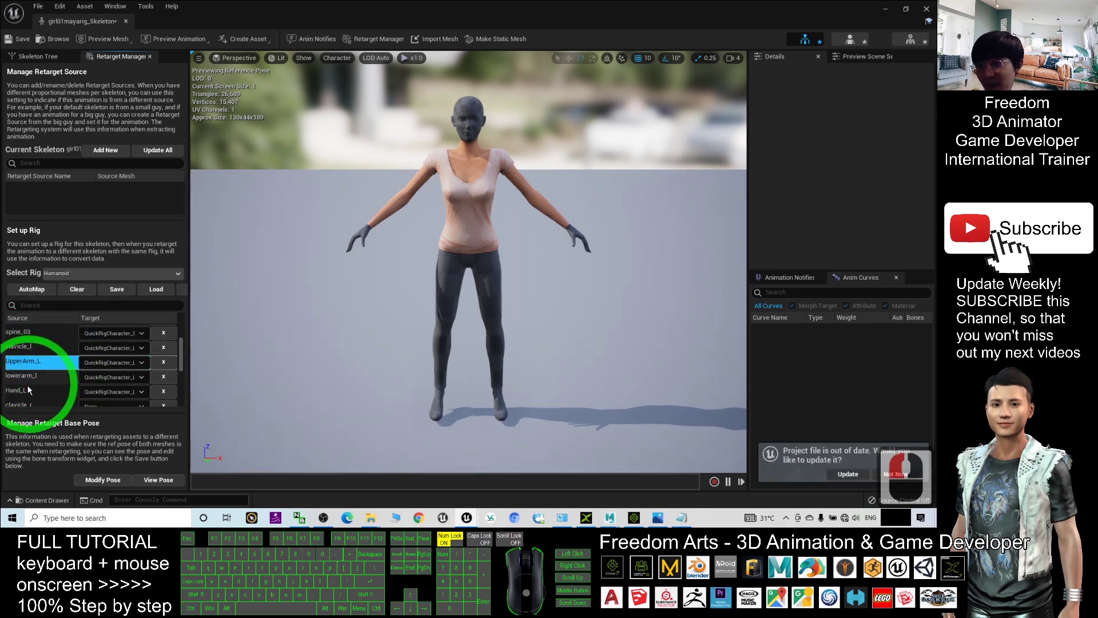
Step: Map the clavicle_r node to the QuickRigCharacter_RightShoulder bone
left_click_drag(181, 348, 183, 369)
left_click(146, 340)
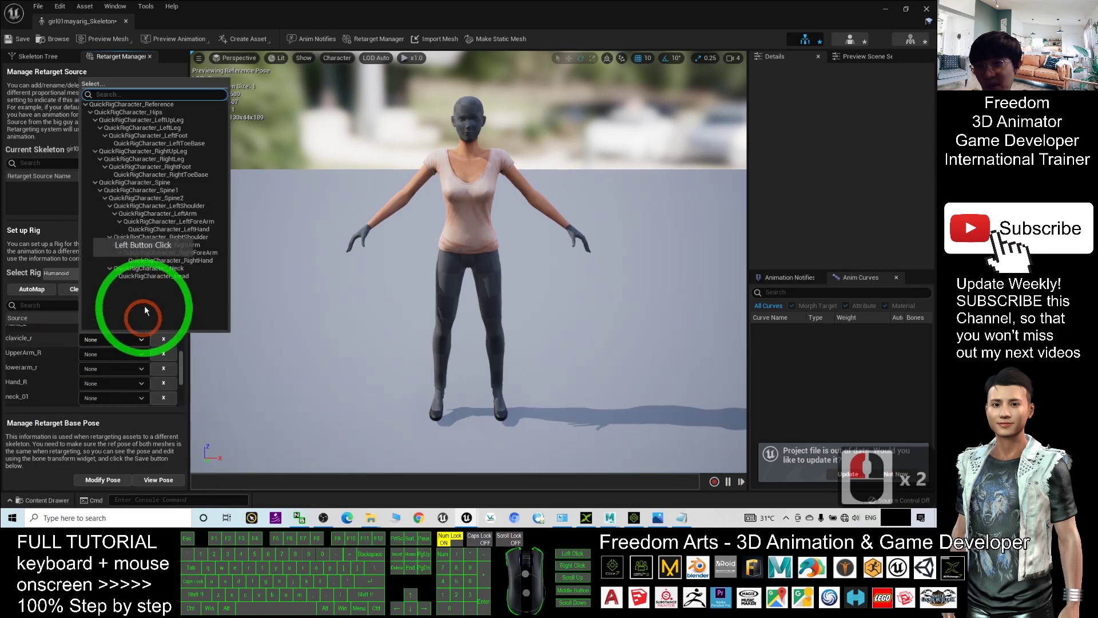
left_click(180, 238)
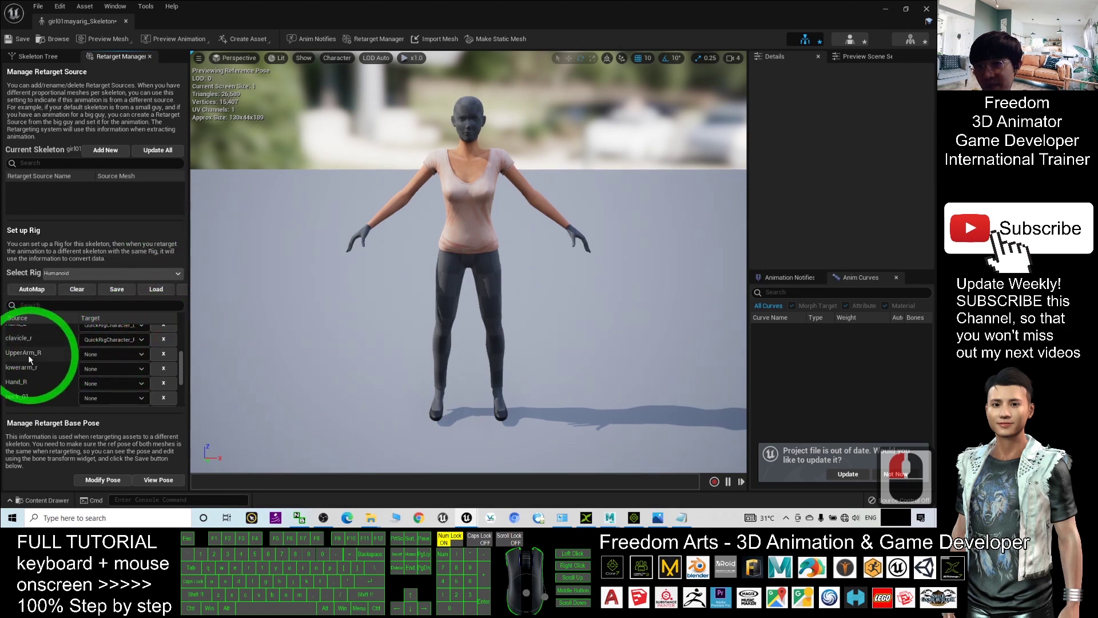
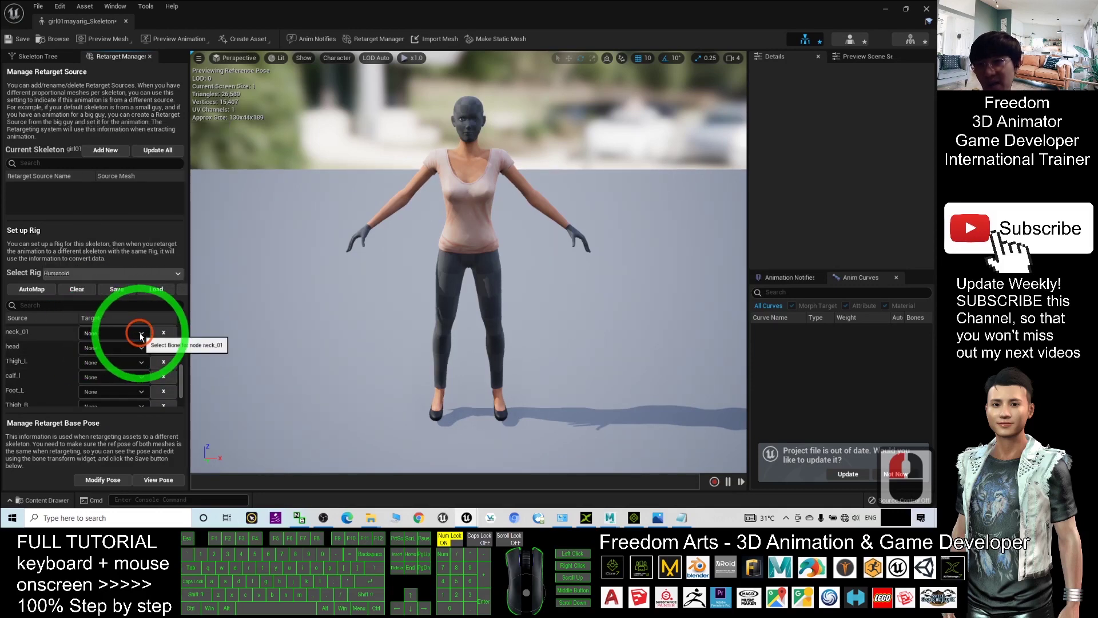
Step: Map the neck_01 node to QuickRigCharacter_Neck and the head node to QuickRigCharacter_Head
left_click(140, 334)
left_click(148, 261)
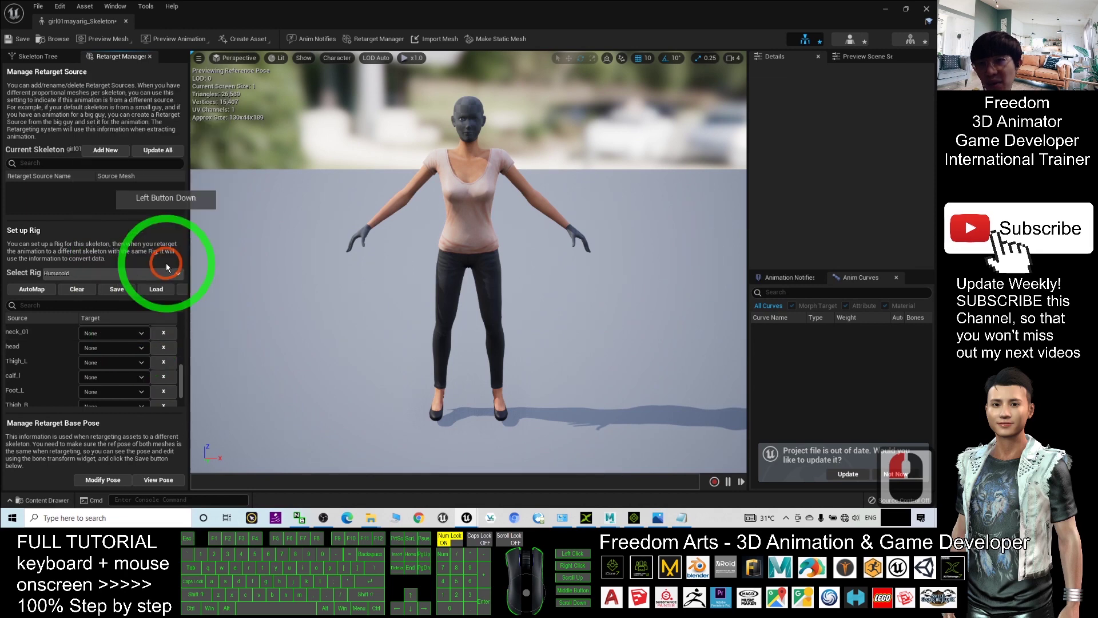
left_click(142, 348)
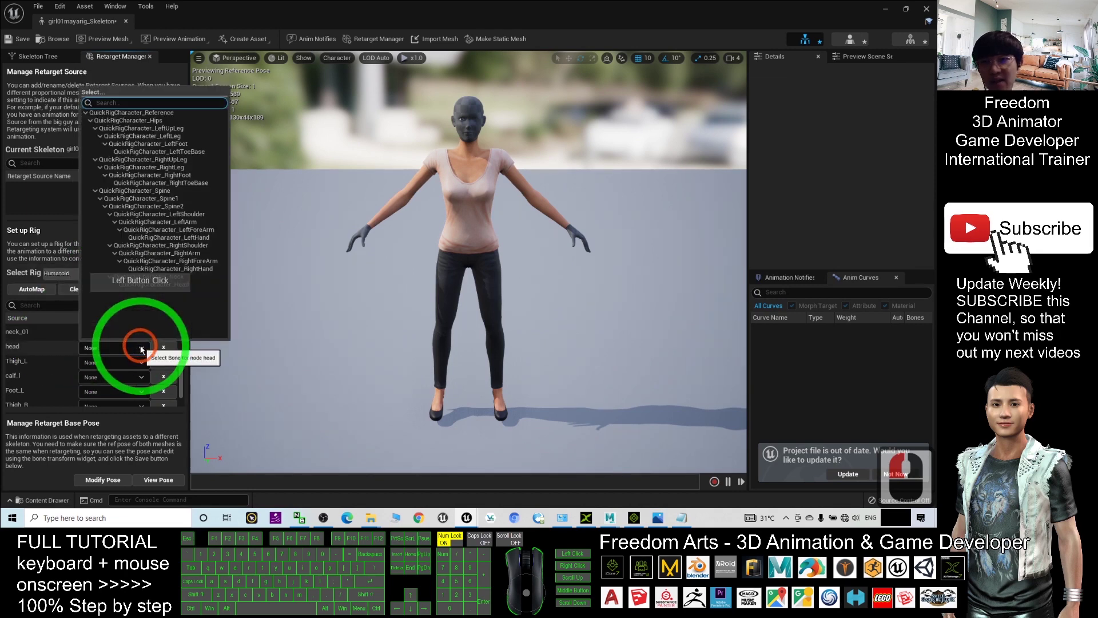
left_click(173, 286)
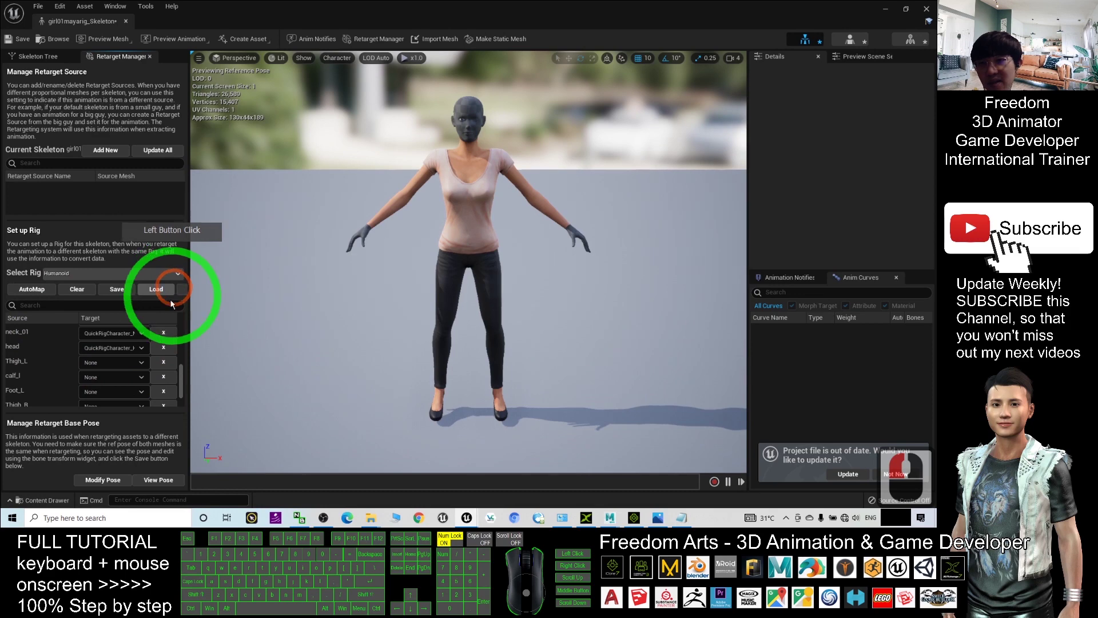
Step: Map the left leg nodes: Thigh_L to QuickRigCharacter_LeftUpLeg, calf_l to QuickRigCharacter_LeftLeg and Foot_L to QuickRigCharacter_LeftFoot
left_click(141, 362)
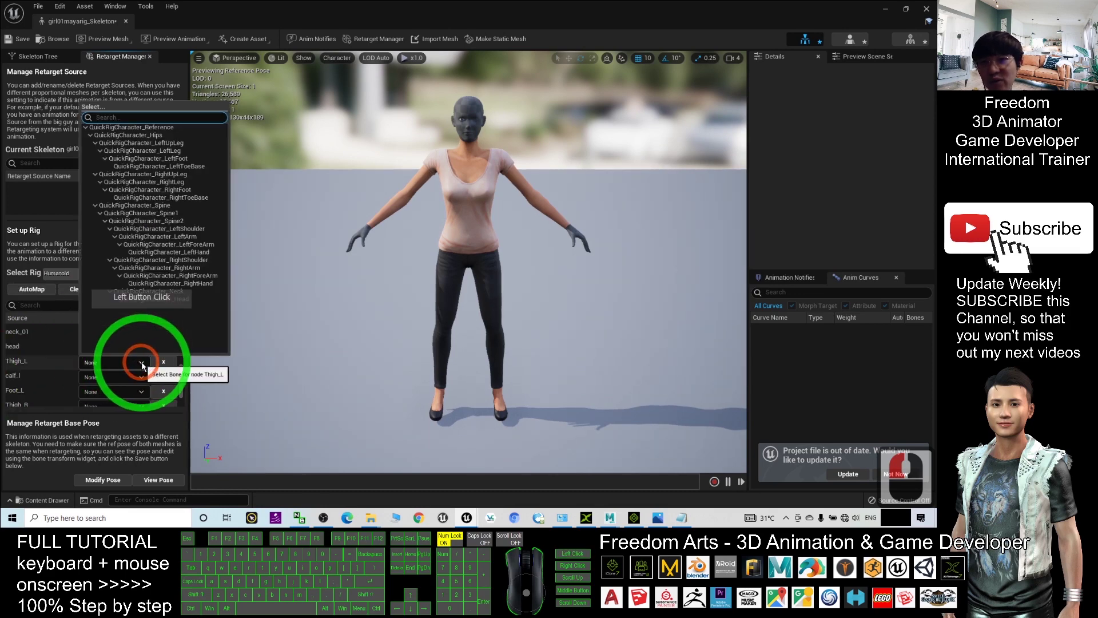
left_click(174, 143)
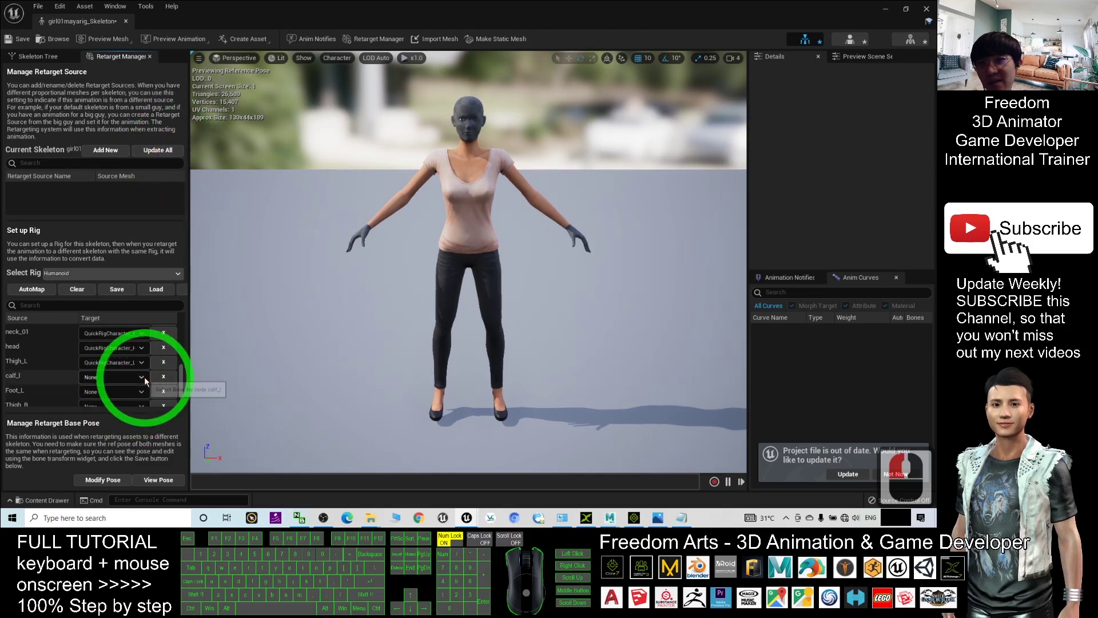
left_click(144, 381)
left_click(169, 170)
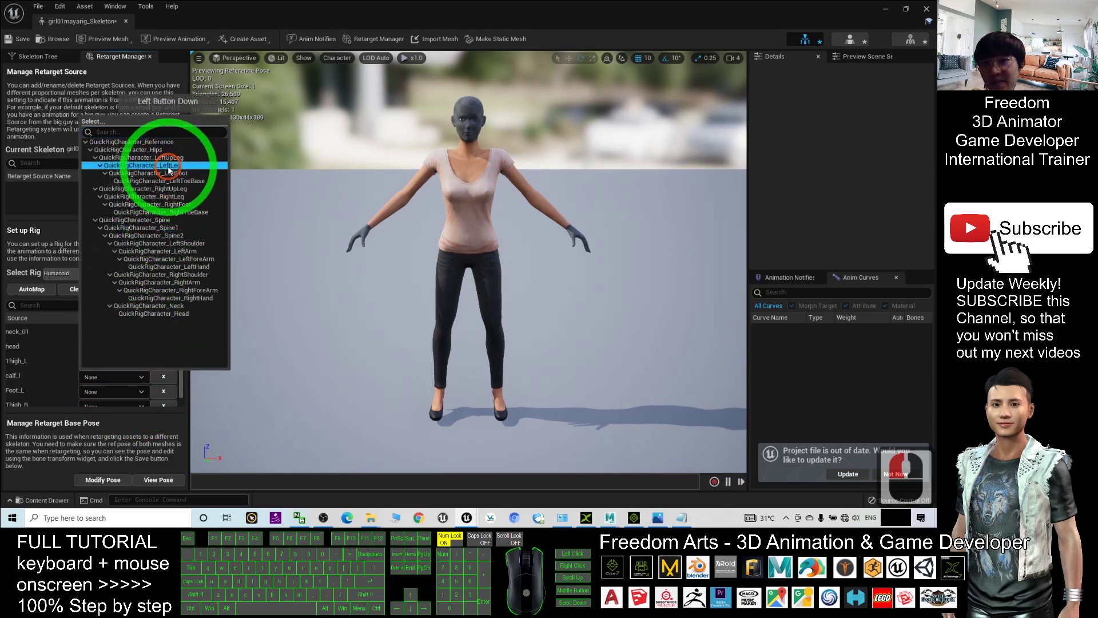
left_click(142, 391)
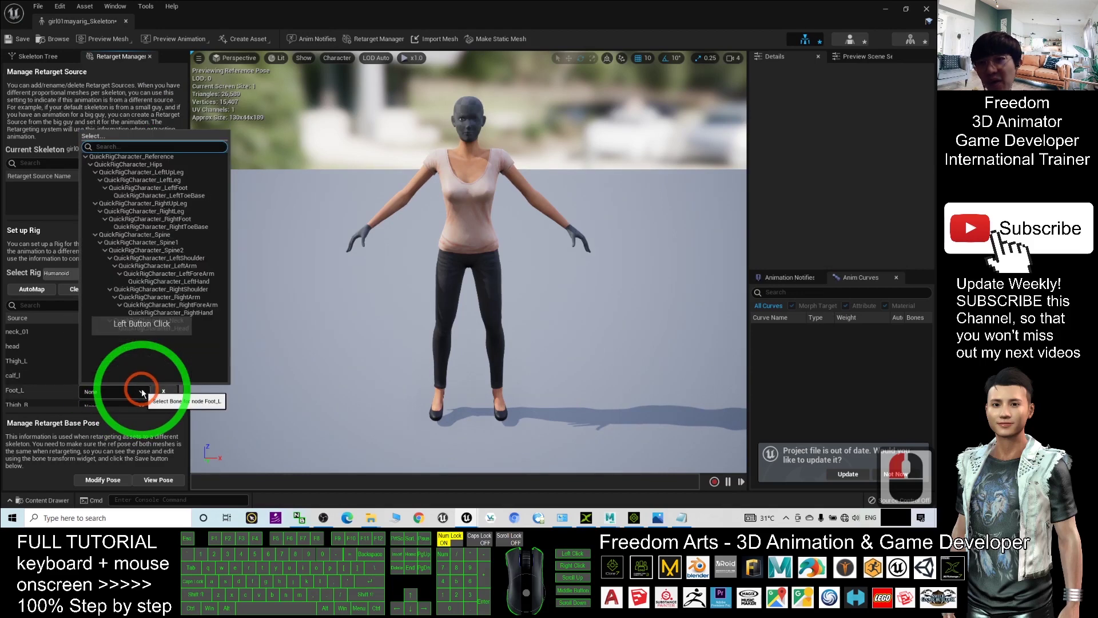
left_click(176, 189)
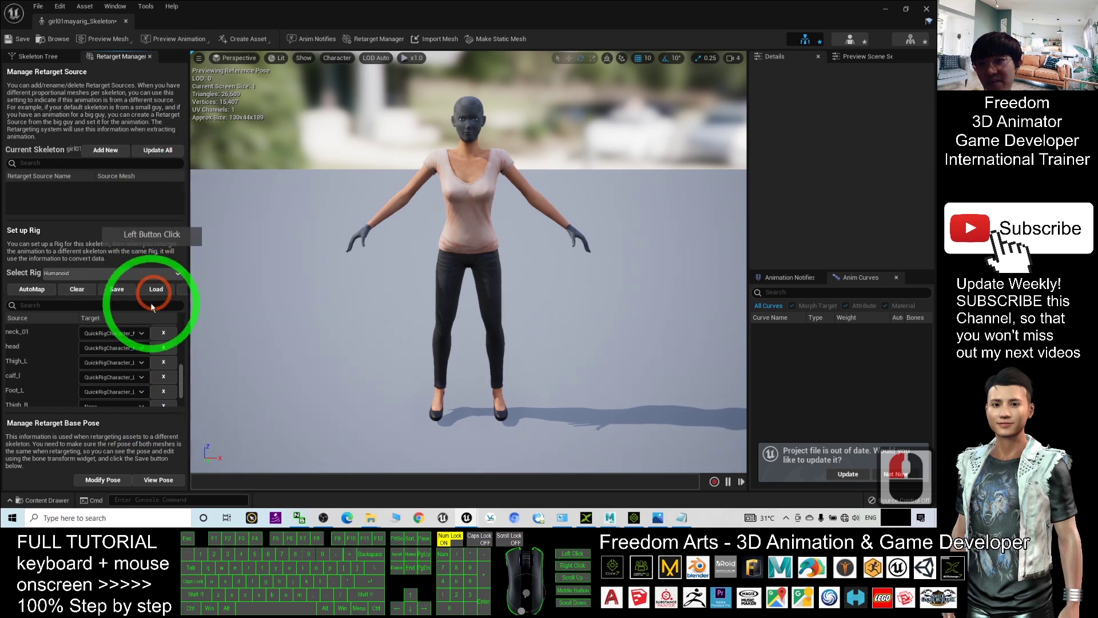
Step: Map the right leg nodes: Thigh_R to QuickRigCharacter_RightUpLeg, calf_r to QuickRigCharacter_RightLeg and Foot_R to QuickRigCharacter_RightFoot
left_click_drag(182, 376, 184, 395)
left_click(141, 370)
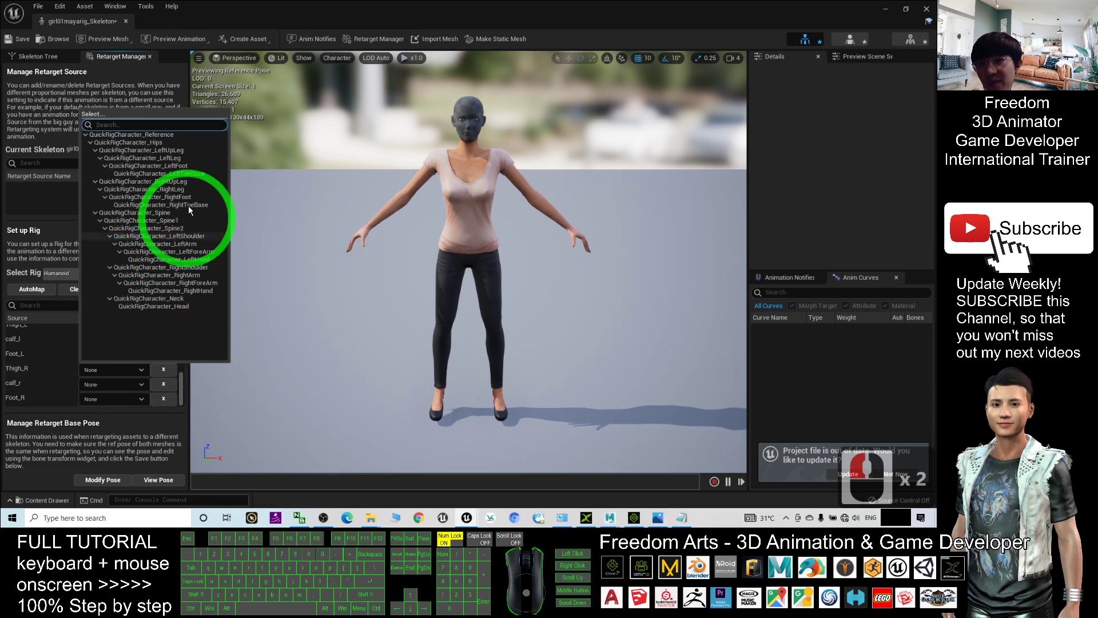
left_click(180, 181)
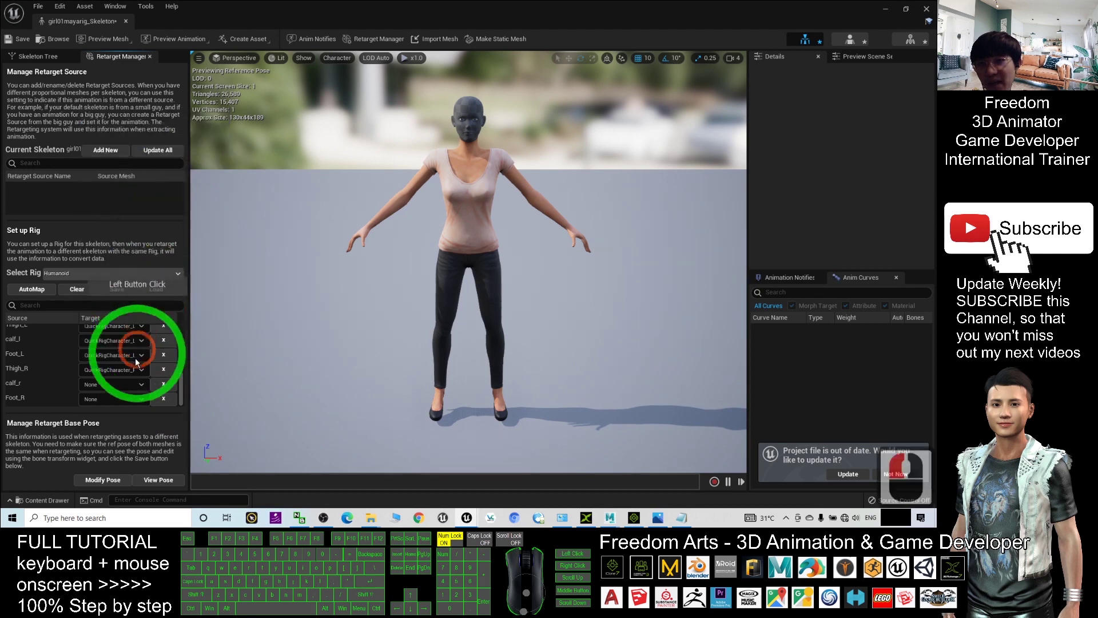
left_click(139, 382)
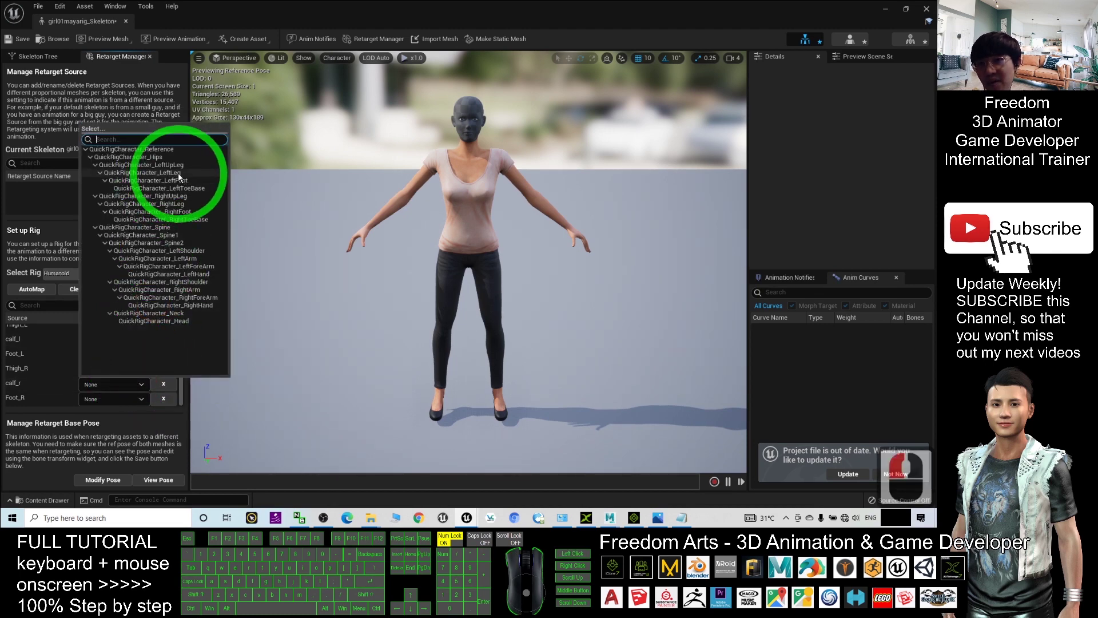
left_click(176, 204)
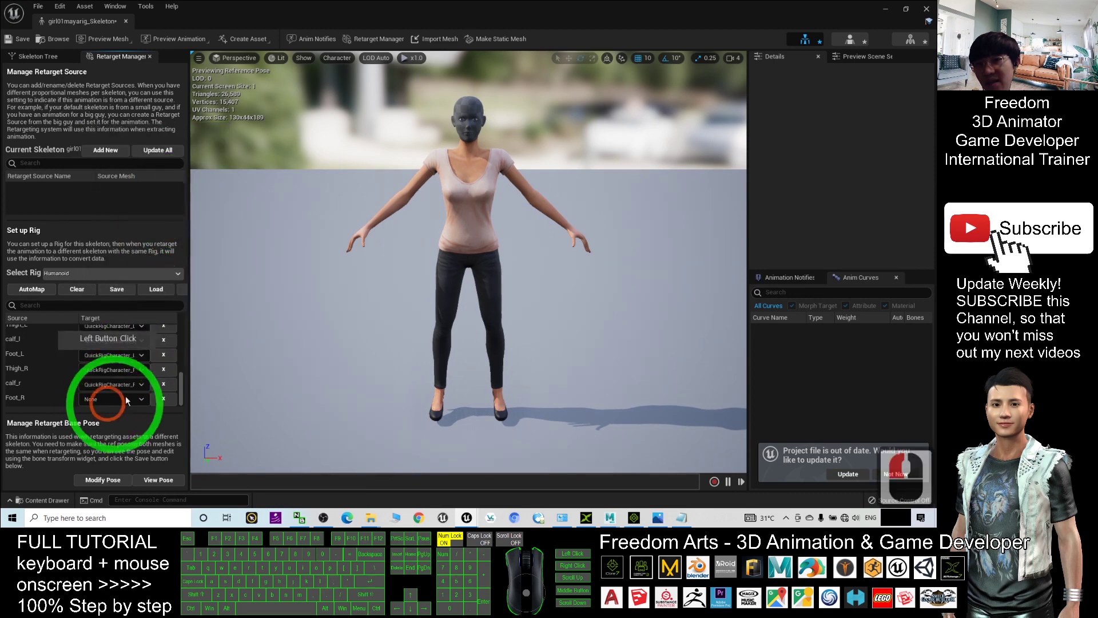
left_click(141, 370)
left_click(141, 372)
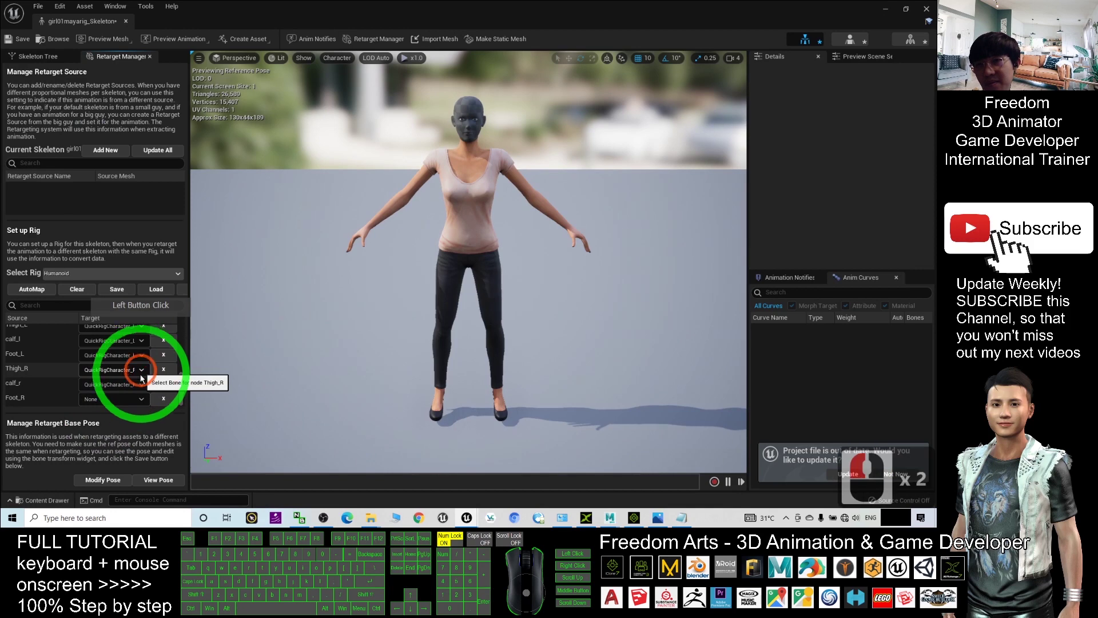
left_click(140, 399)
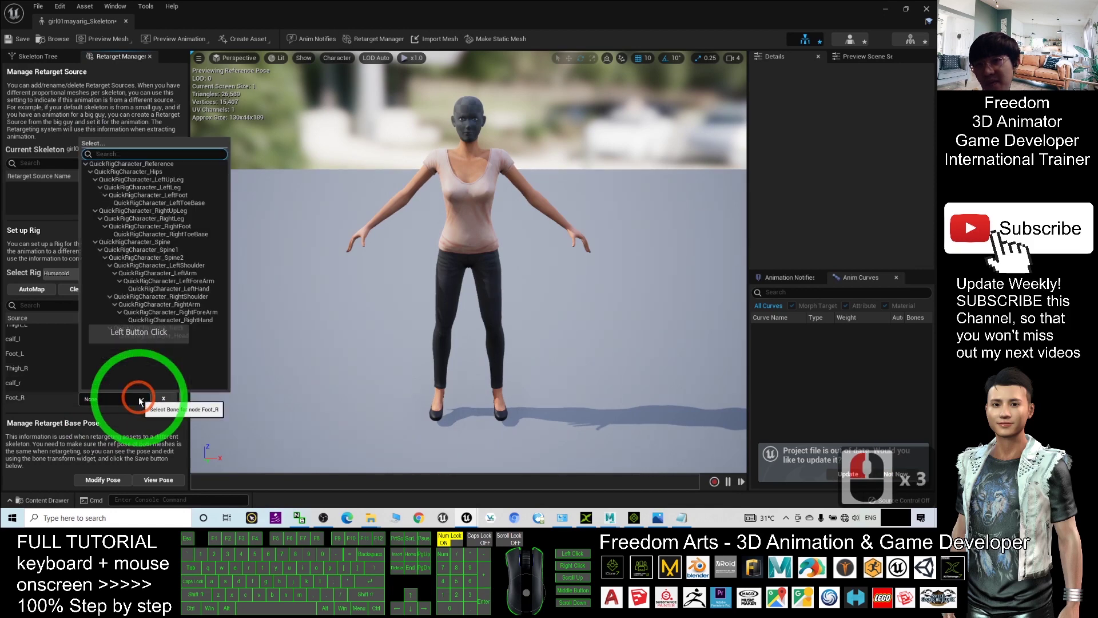
left_click(172, 226)
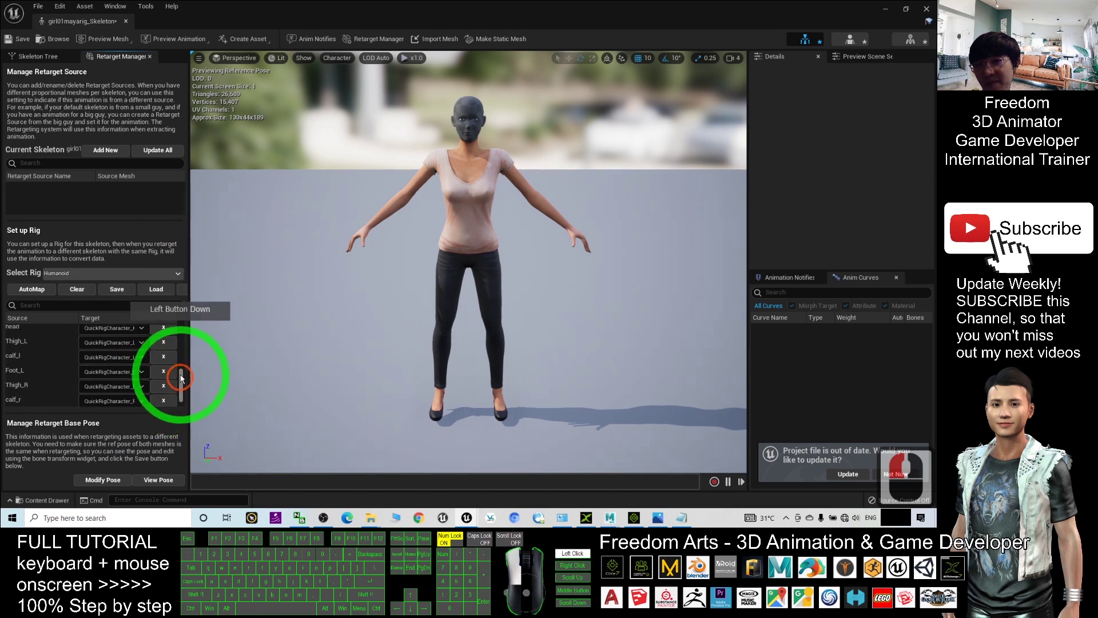
Step: Save the completed bone mapping as BoneMappingmayarig in the girl01 folder
left_click_drag(182, 374, 125, 291)
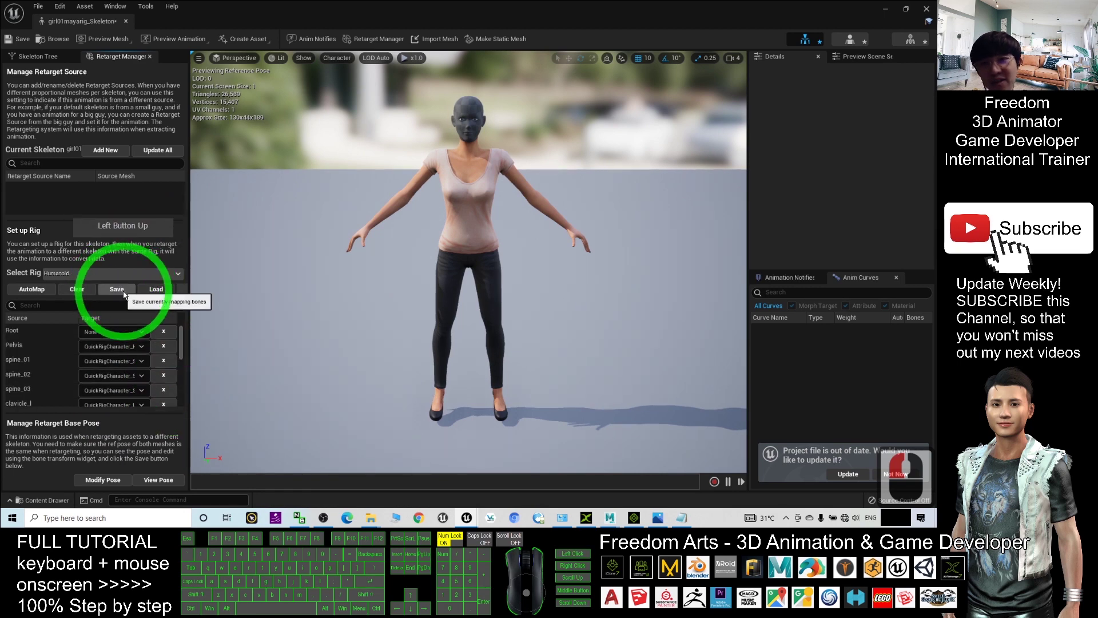
left_click(125, 292)
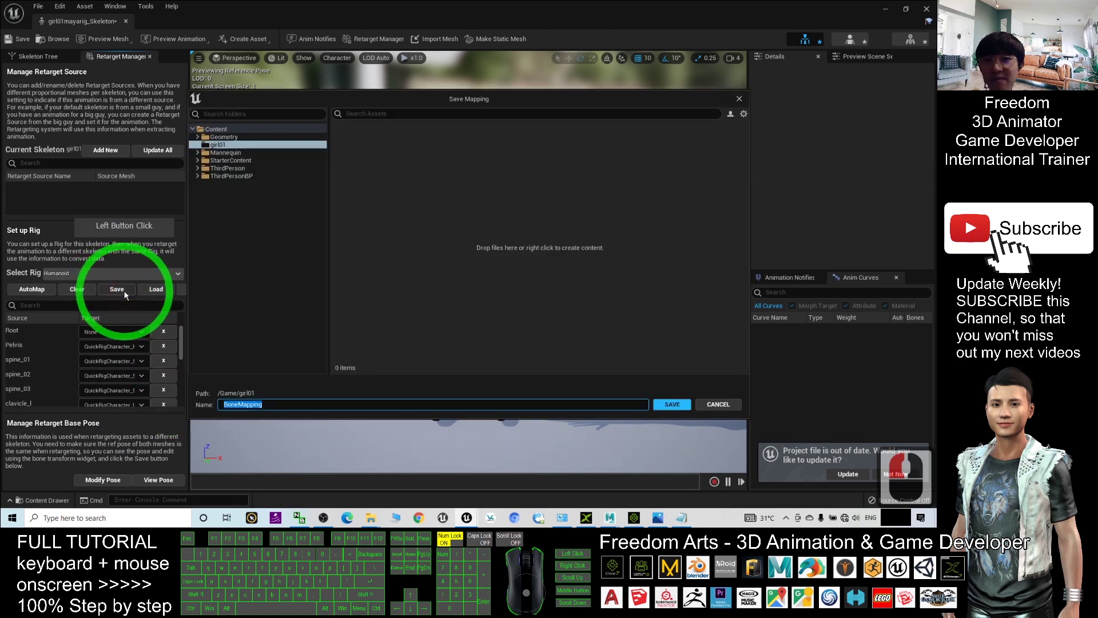
left_click(247, 406)
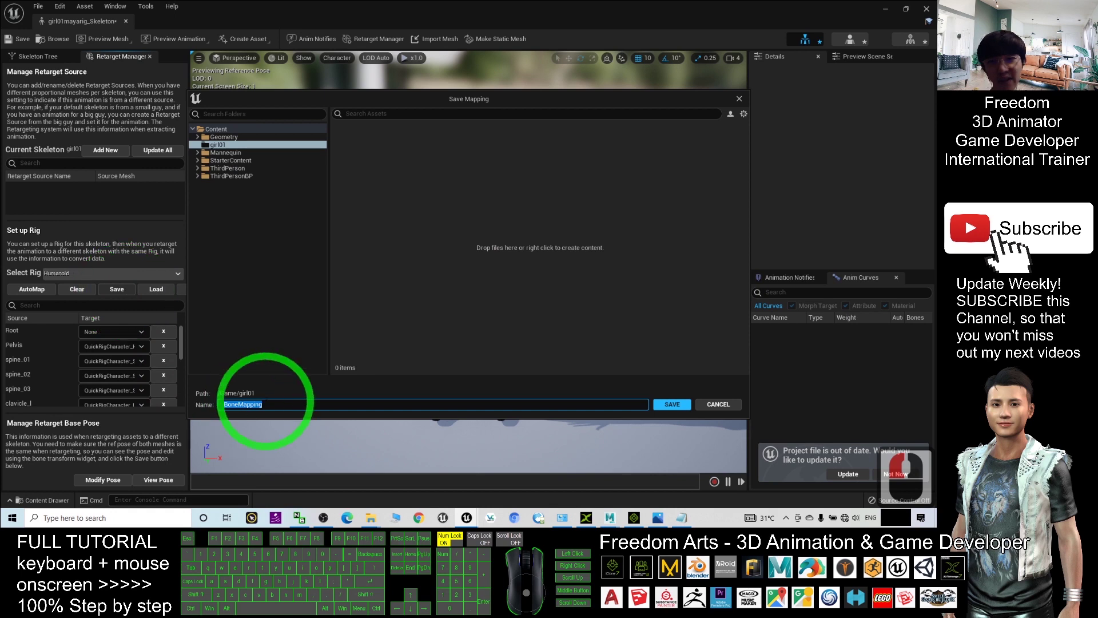
left_click(270, 402)
type("mayar")
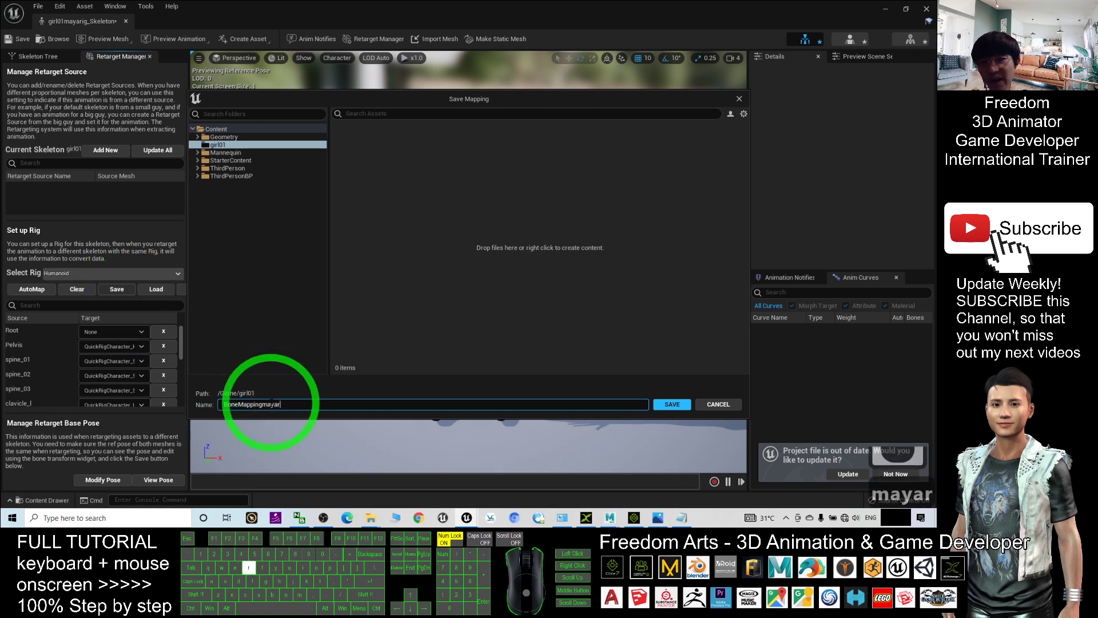
type("ig")
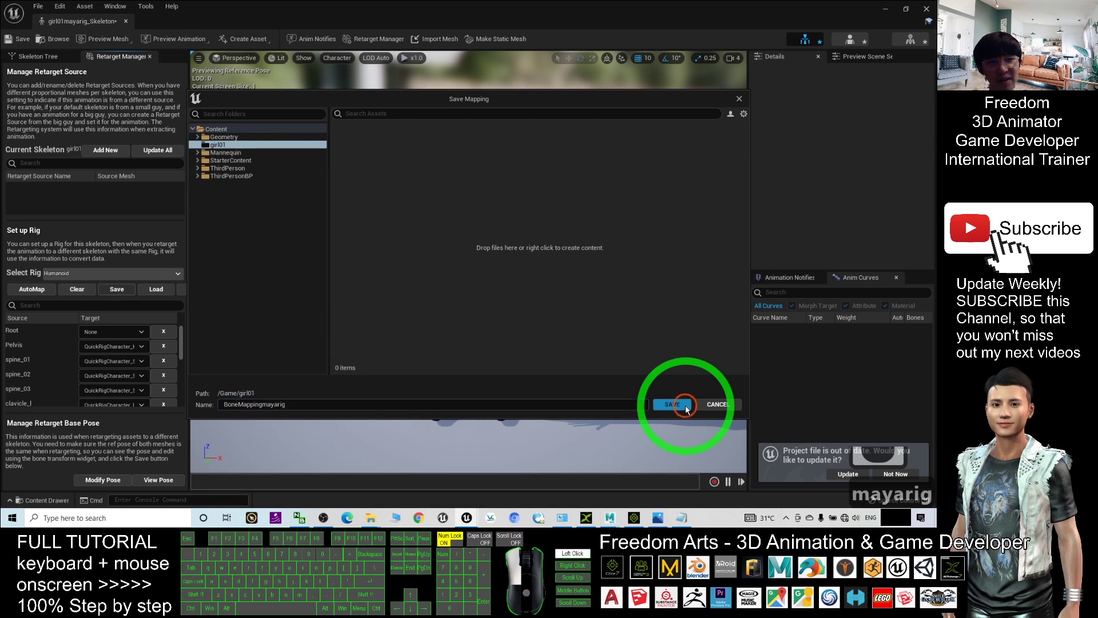
left_click(673, 404)
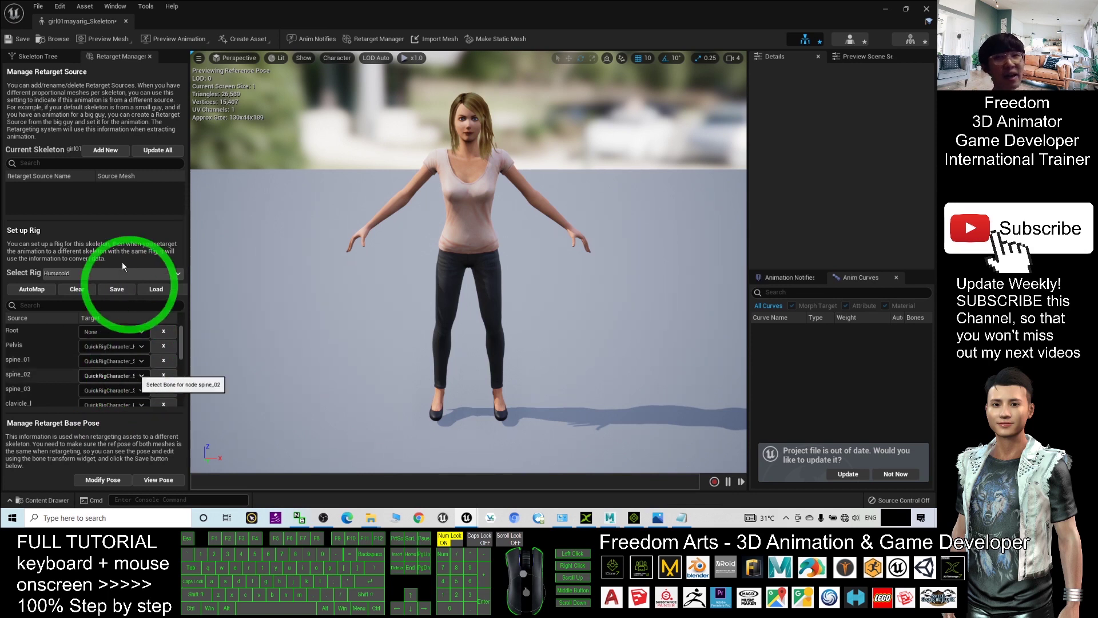
Step: Save the girl01mayarig skeleton, accept the project file update and close the skeleton editor
left_click(17, 39)
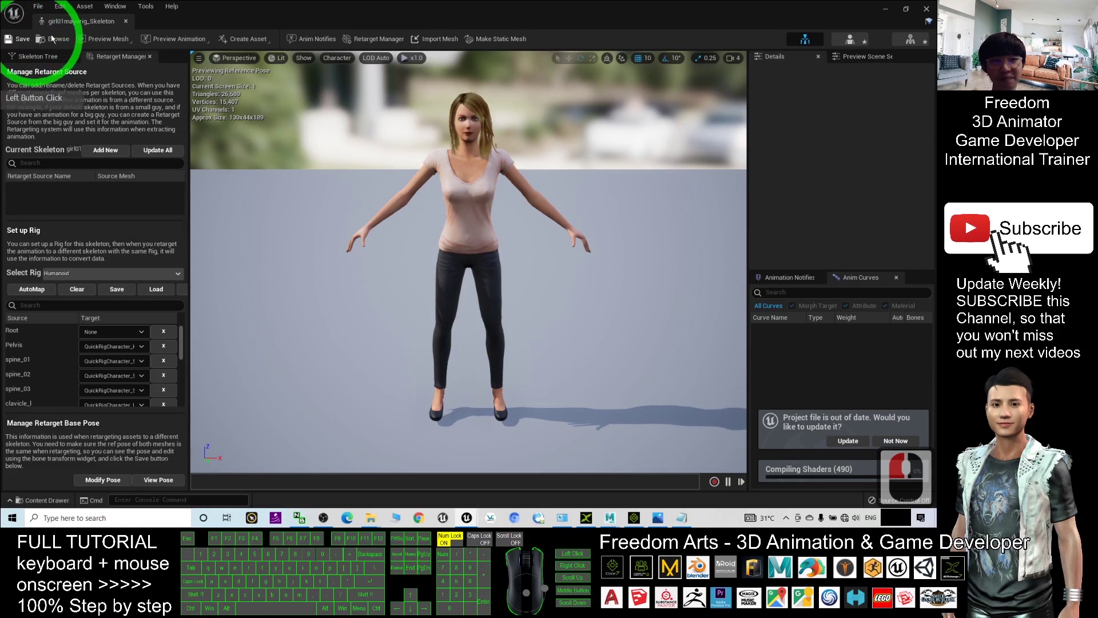
left_click(838, 489)
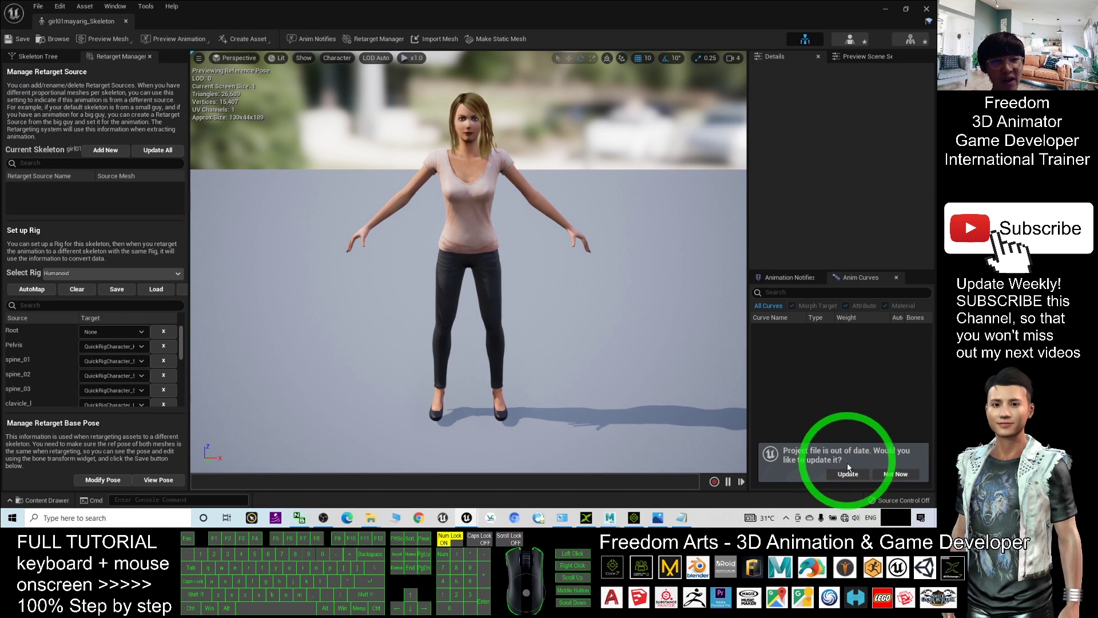
left_click(847, 474)
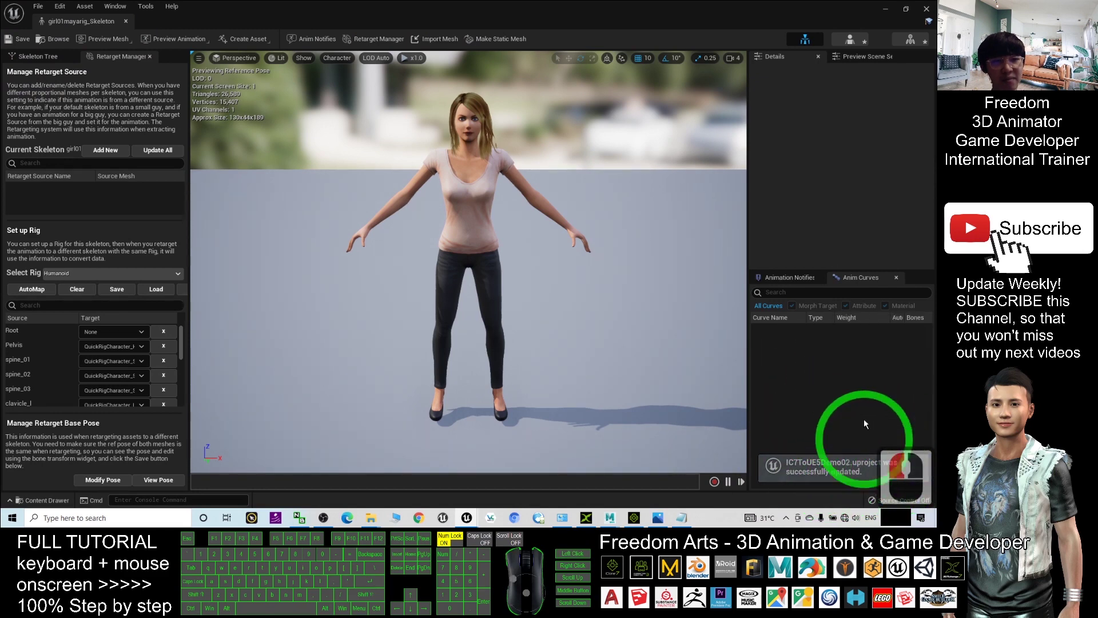
left_click(926, 9)
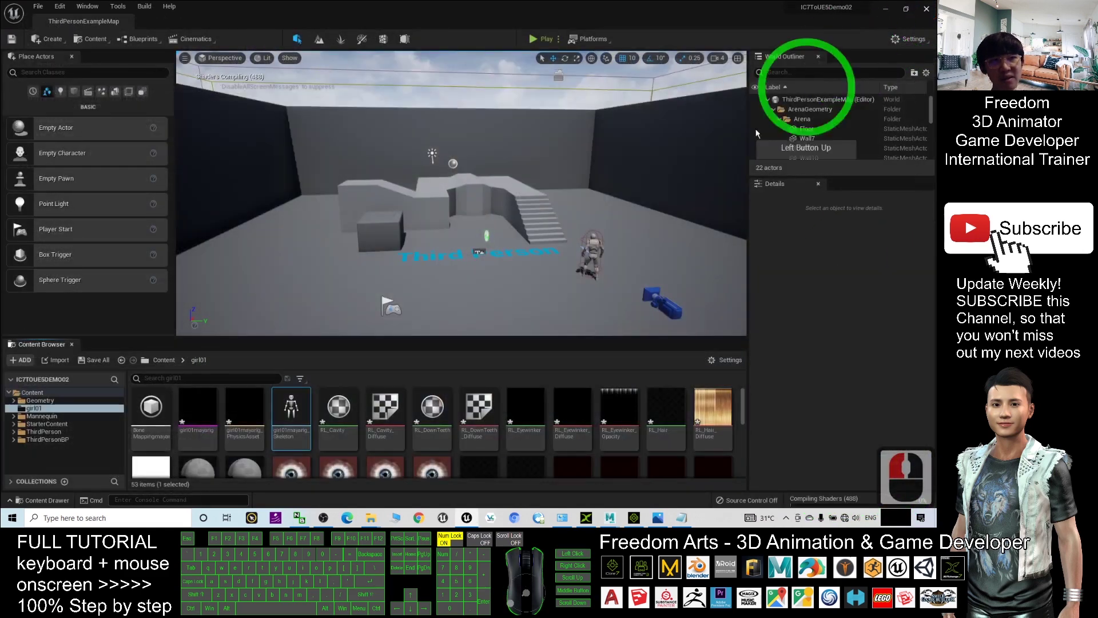
Step: Open UE4_Mannequin_Skeleton from the Content/Mannequin/Character/Mesh folder
left_click(164, 360)
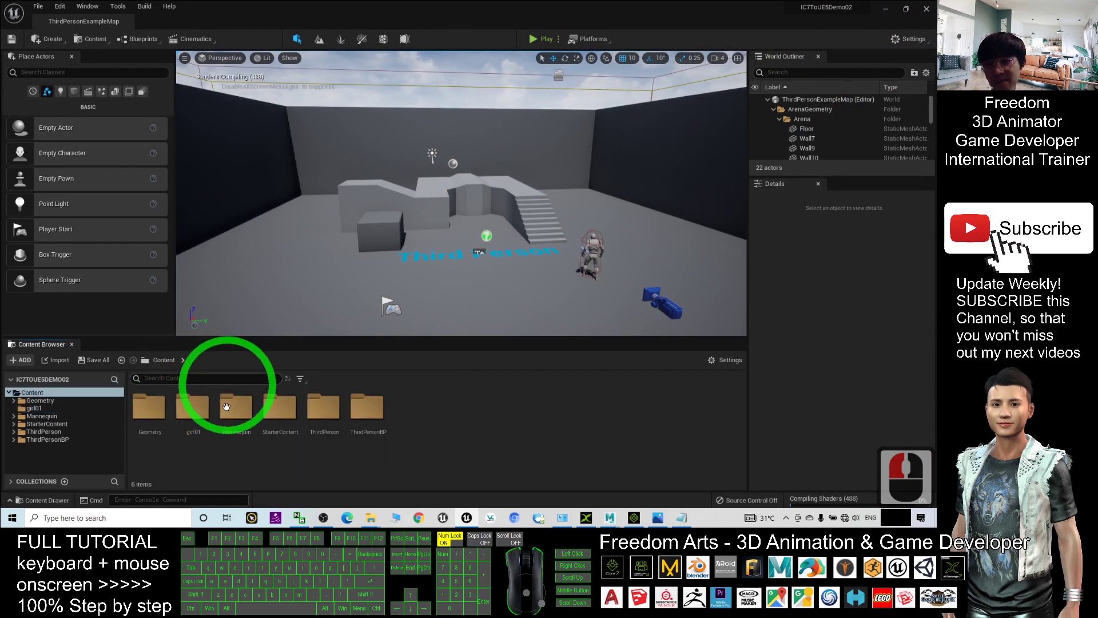
double_click(240, 416)
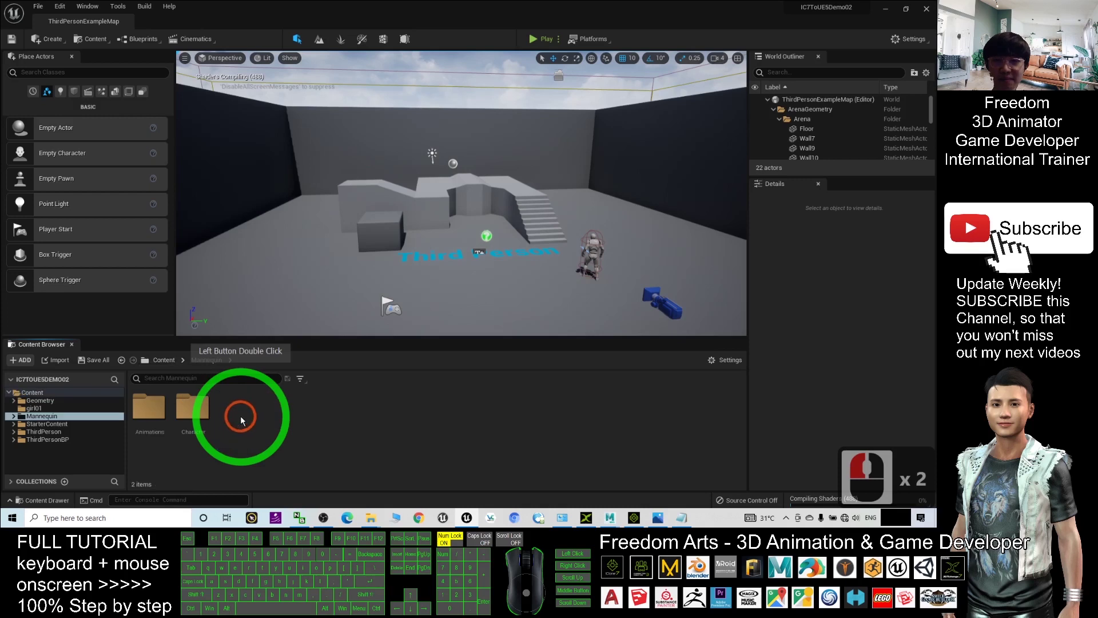
double_click(194, 407)
double_click(179, 414)
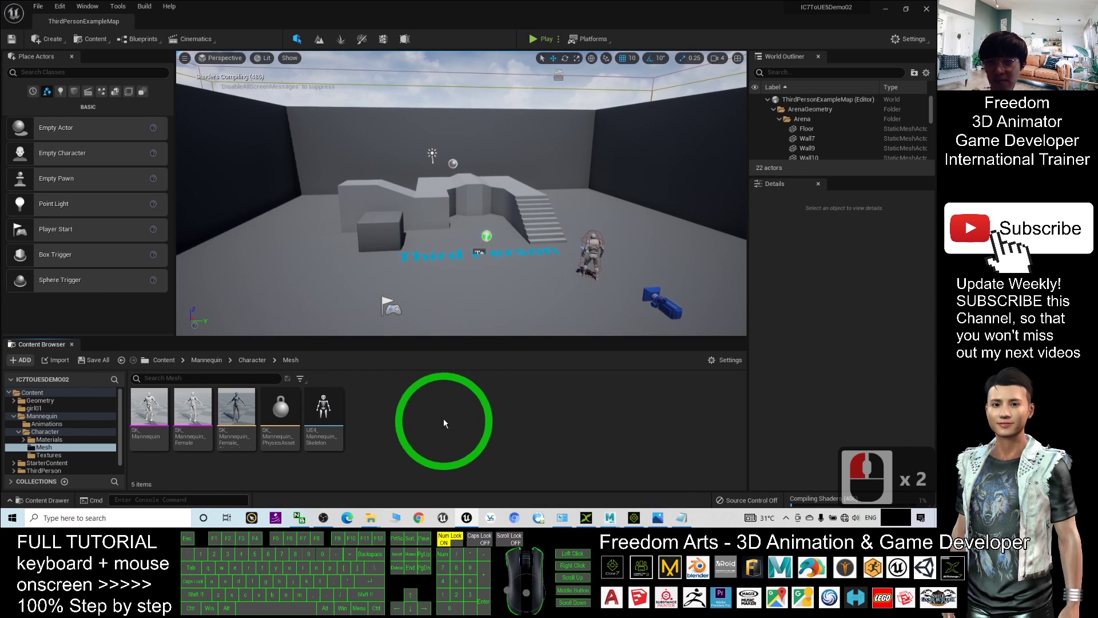
mouse_move(324, 412)
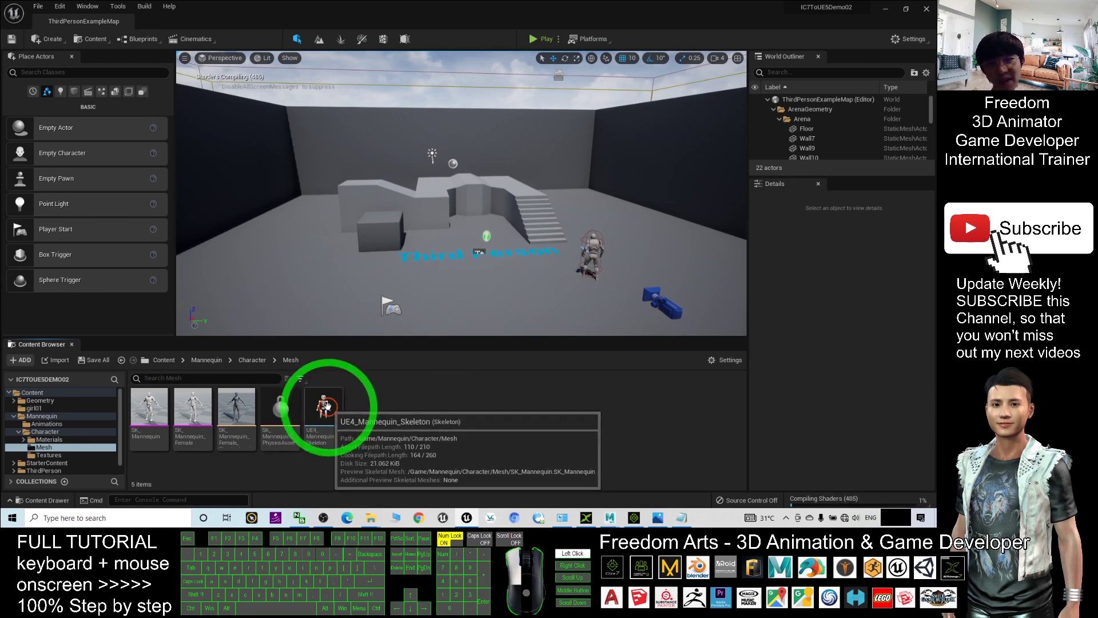
double_click(324, 409)
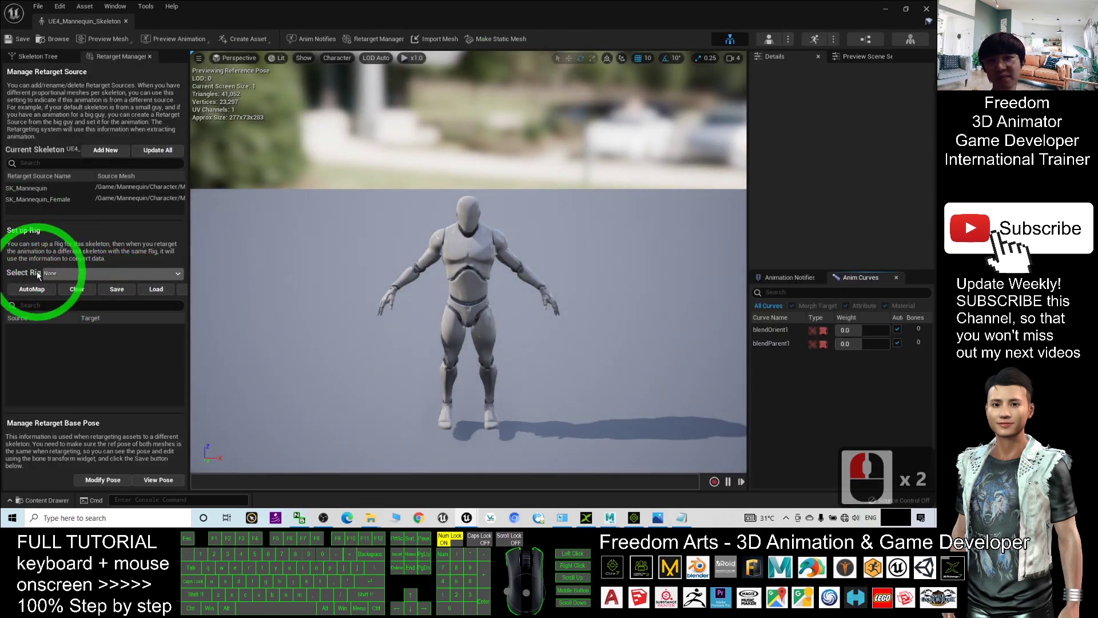
Step: Assign the Humanoid rig to the UE4_Mannequin_Skeleton
left_click(120, 147)
left_click(95, 274)
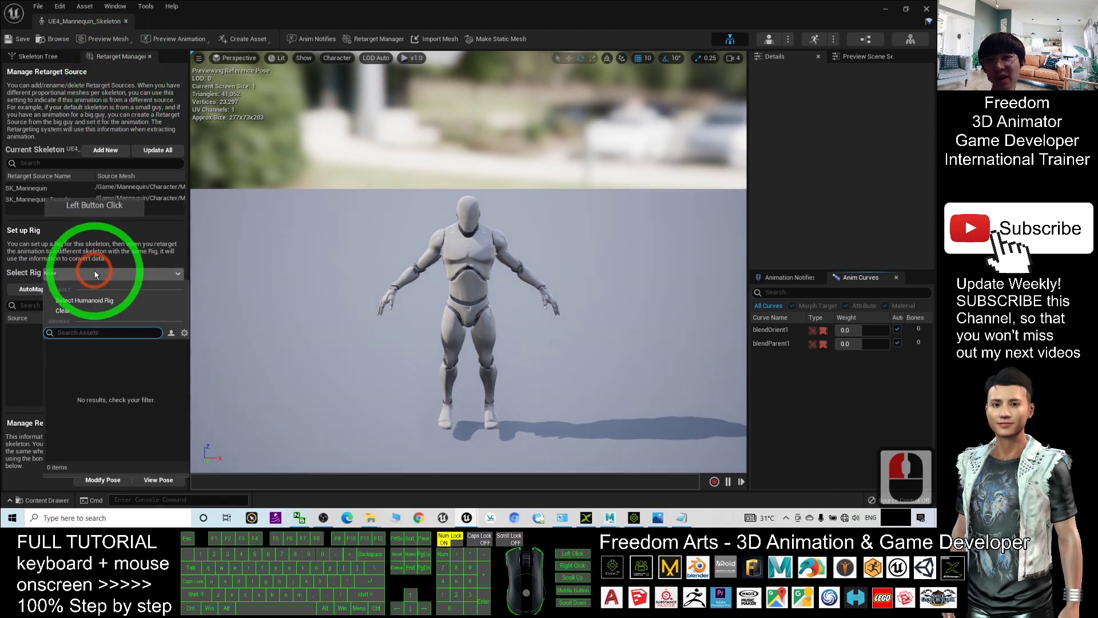
left_click(92, 303)
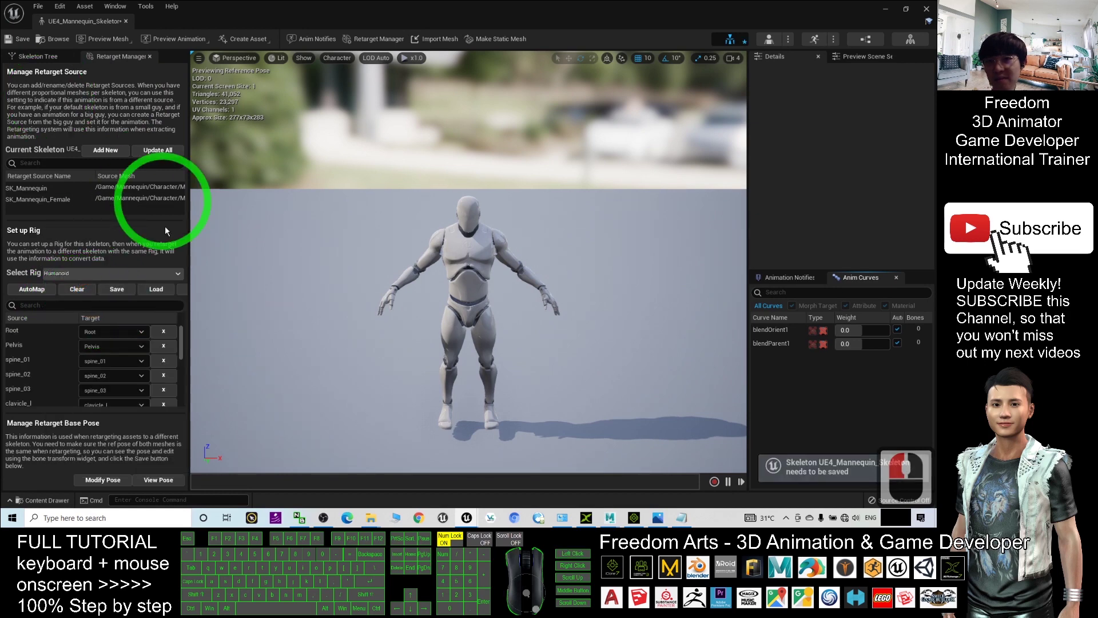
Step: Save and close the mannequin skeleton, and return to the root Content folder
left_click(22, 39)
left_click(508, 63)
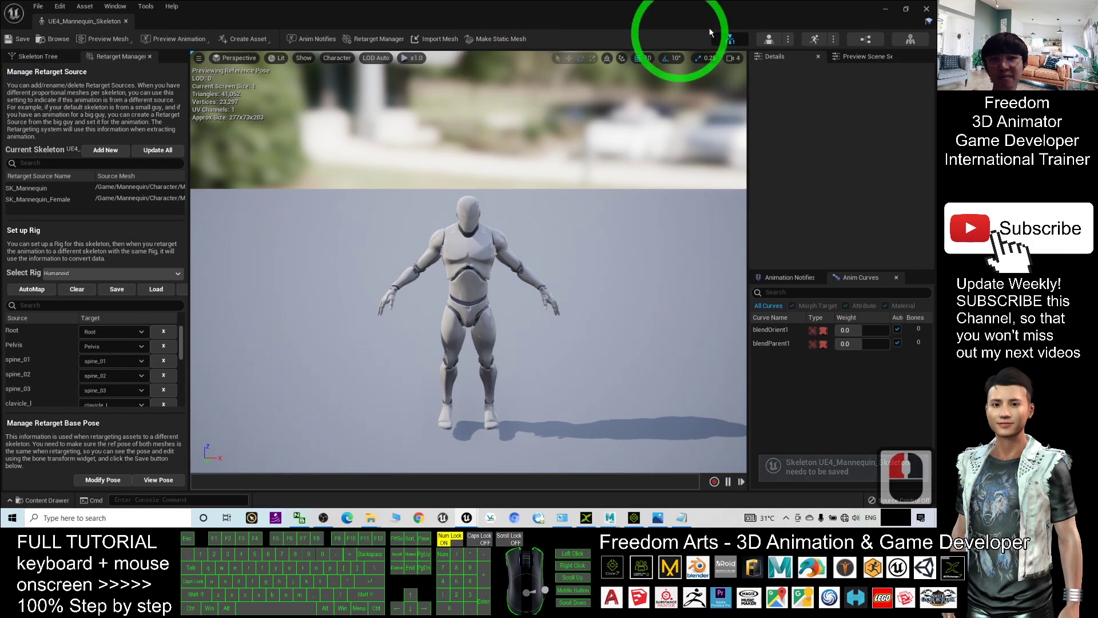
left_click(926, 10)
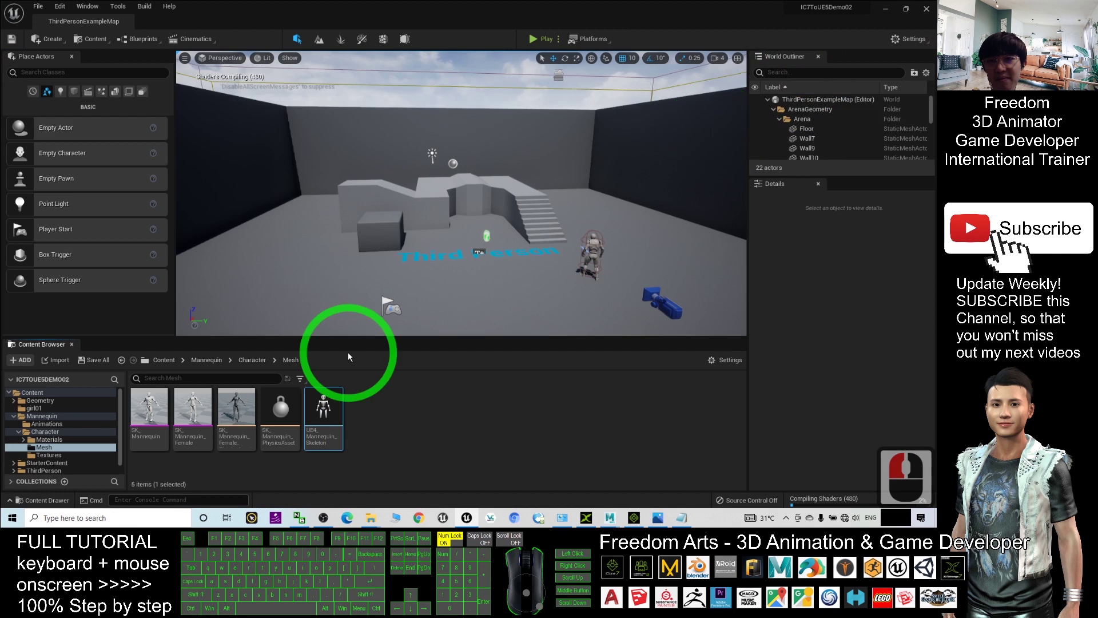
left_click(164, 361)
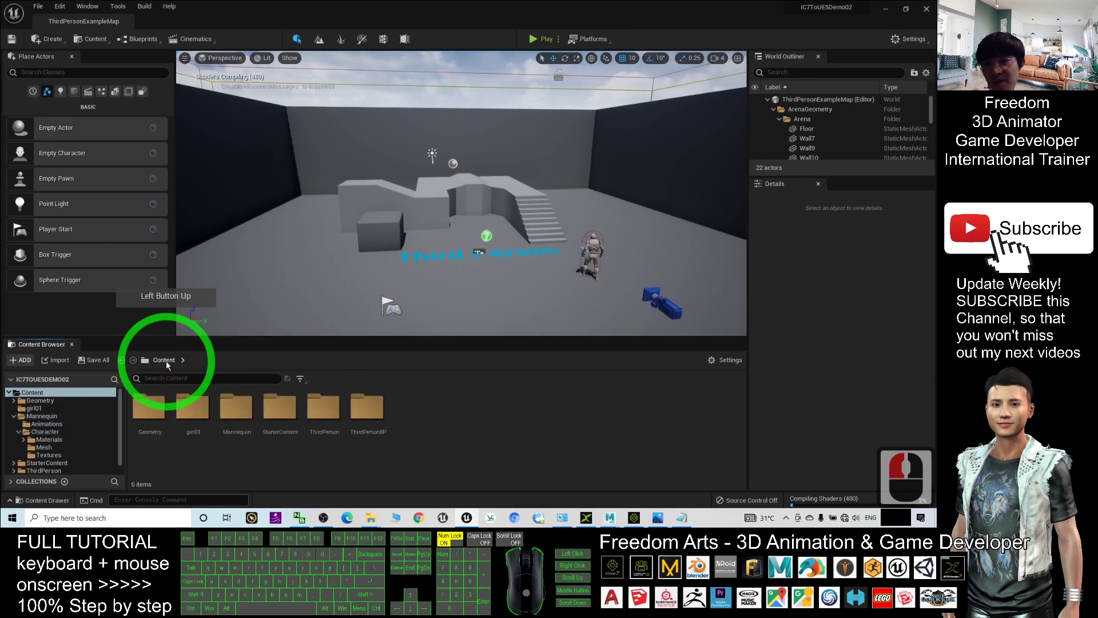
Step: Duplicate ThirdPerson_AnimBP from the Content/Mannequin/Animations folder and retarget the copy to girl01mayarig_Skeleton
double_click(234, 415)
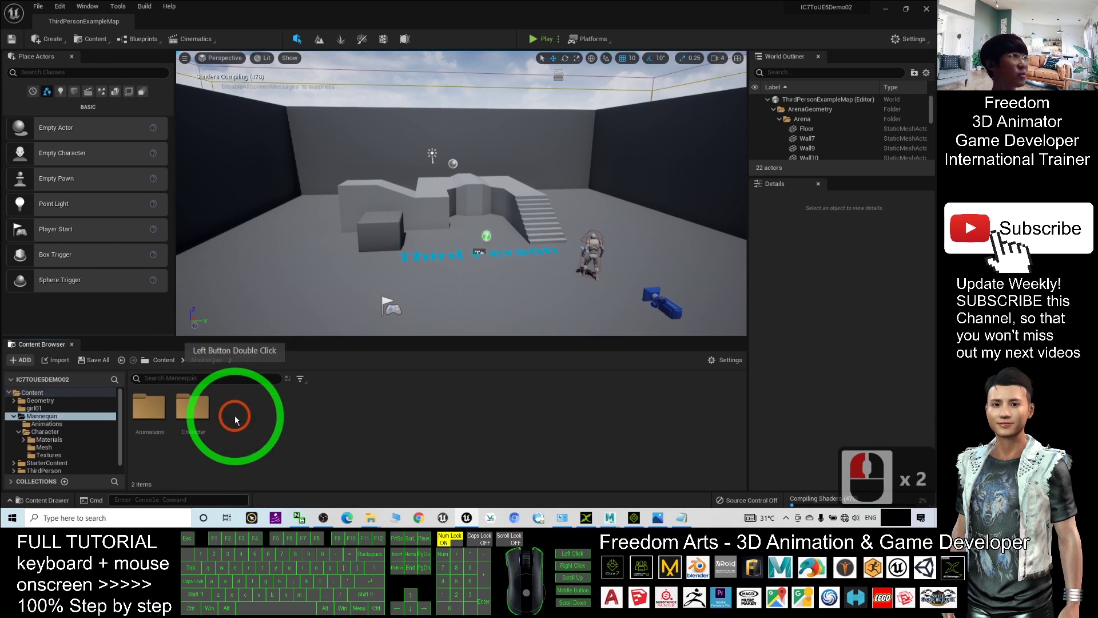
left_click(155, 409)
double_click(155, 409)
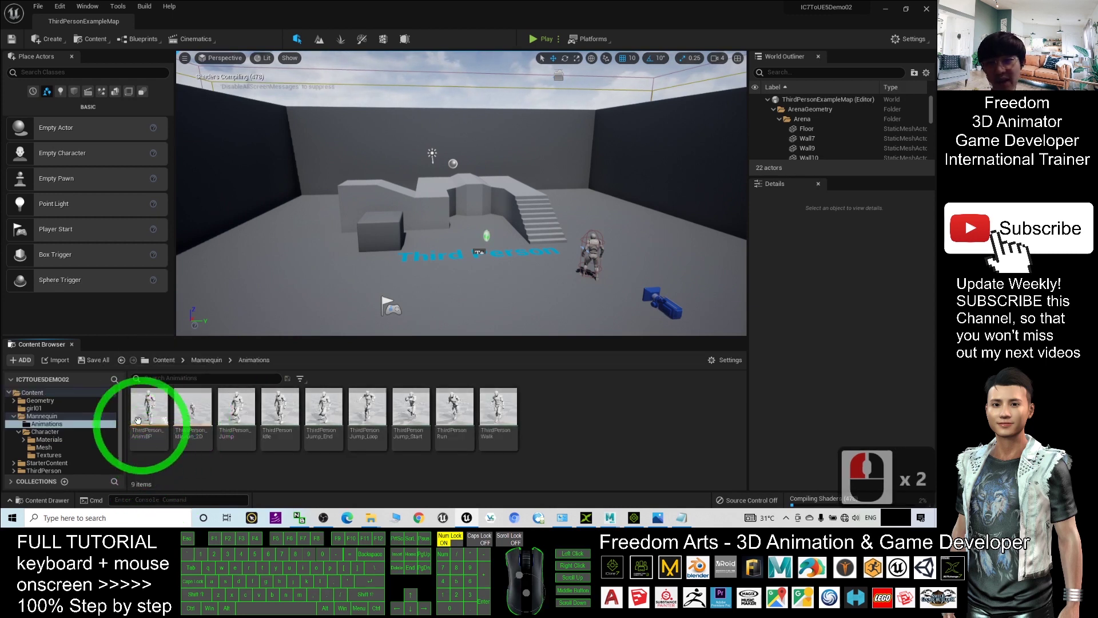
mouse_move(148, 442)
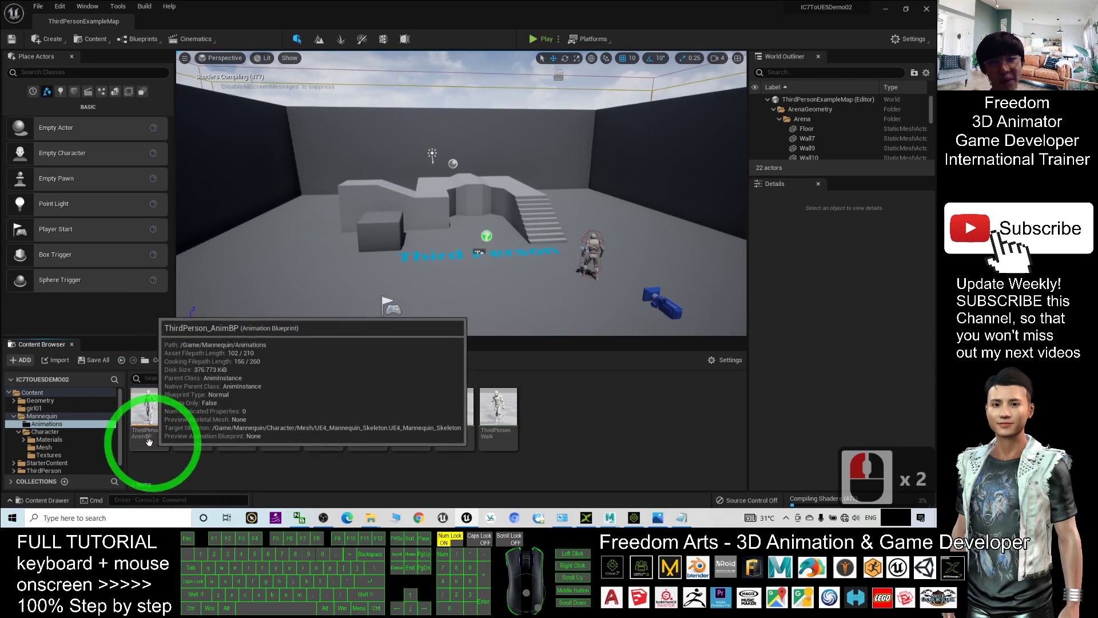
right_click(141, 404)
mouse_move(178, 195)
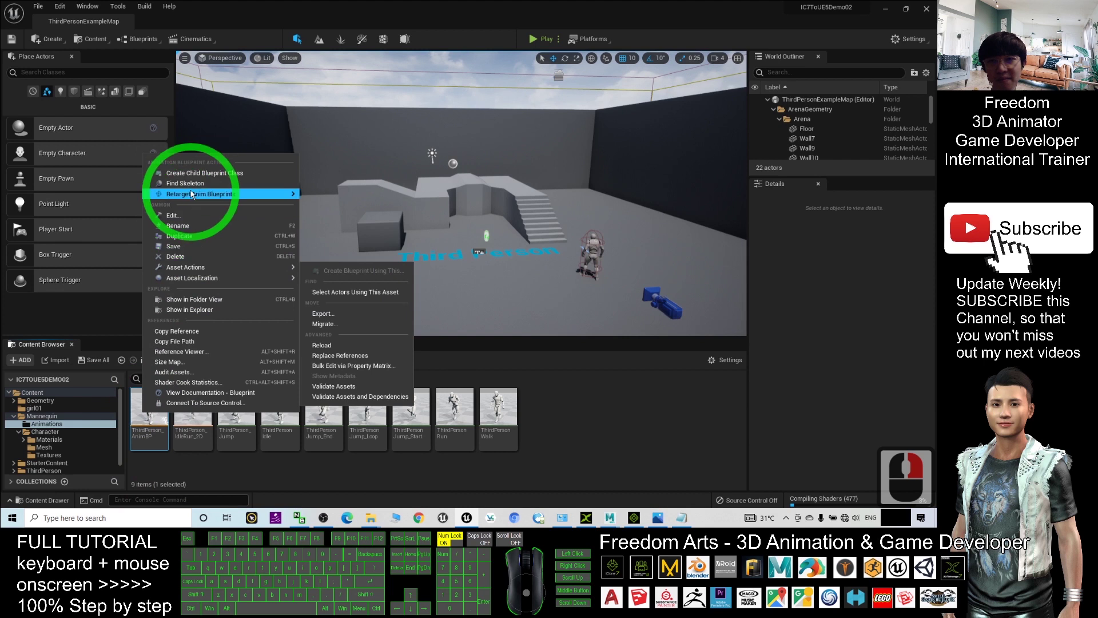
left_click(289, 194)
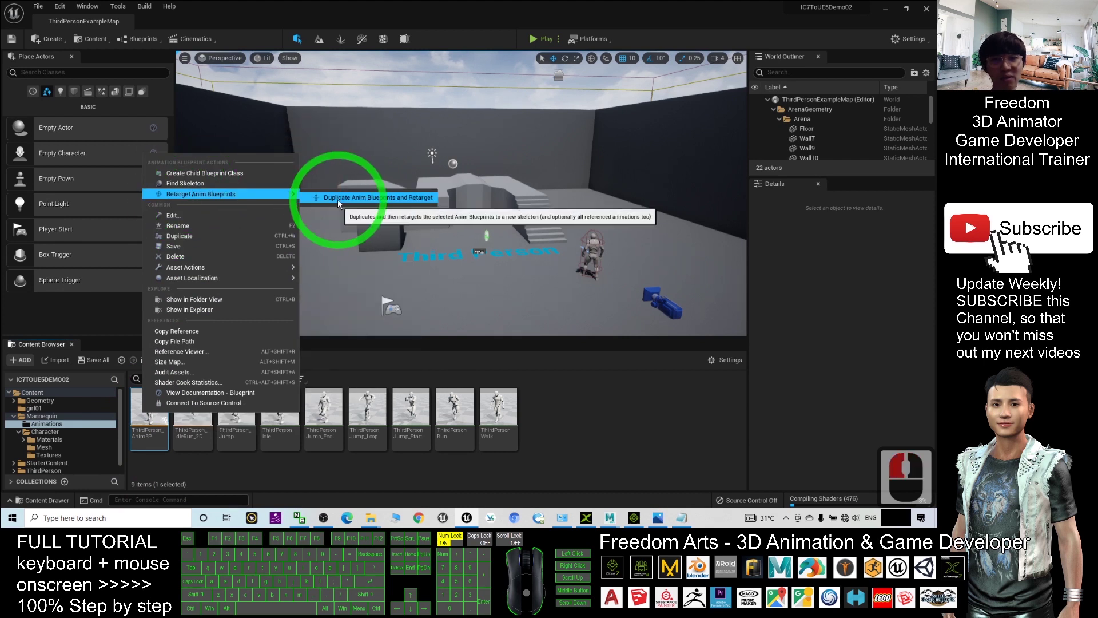
left_click(374, 198)
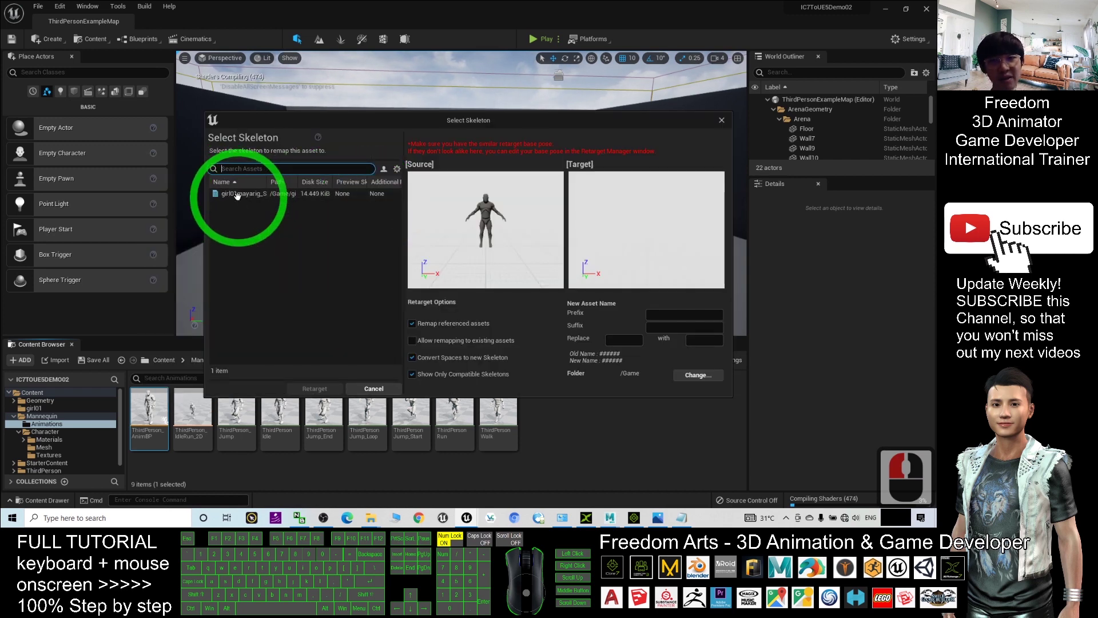
left_click(235, 194)
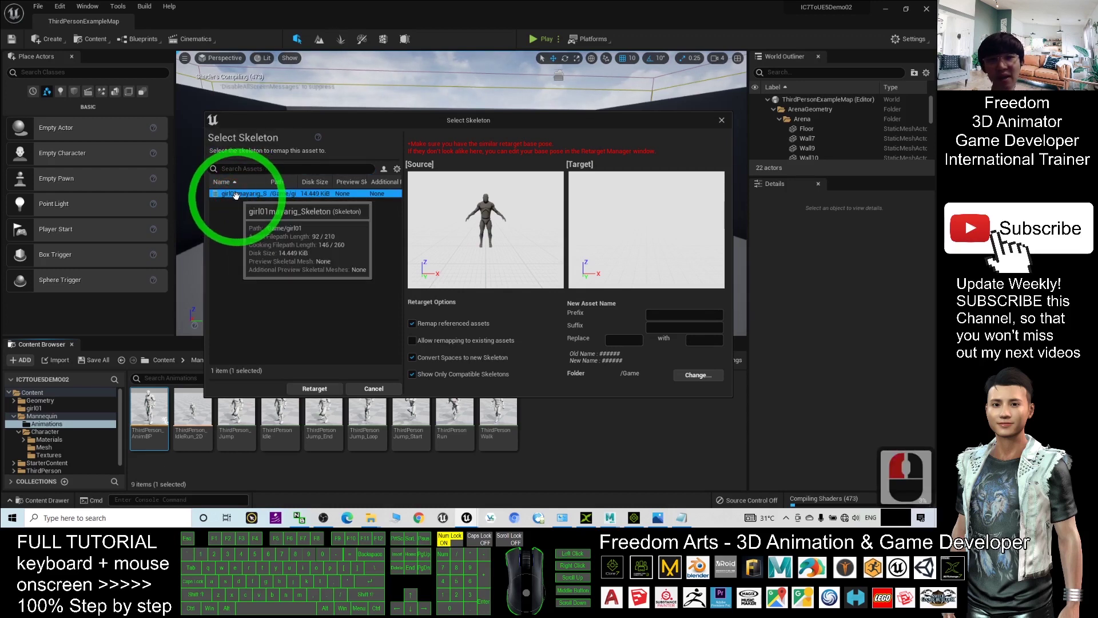
left_click(315, 389)
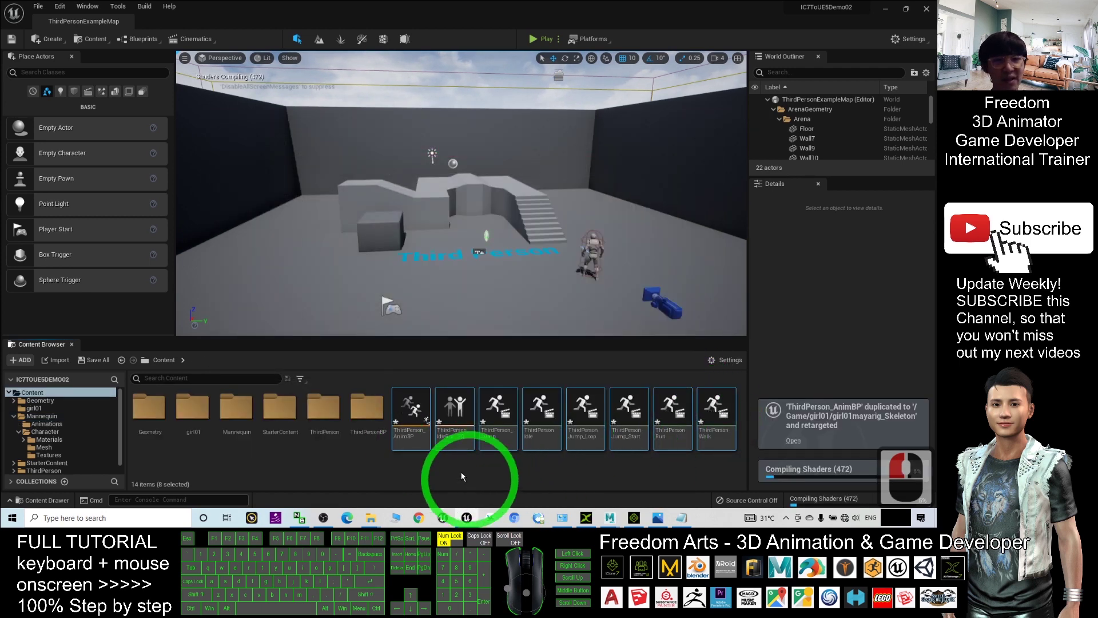
Step: Rename the retargeted animation blueprint in the Content folder as ThirdPerson_AnimBP_Girl01
right_click(412, 440)
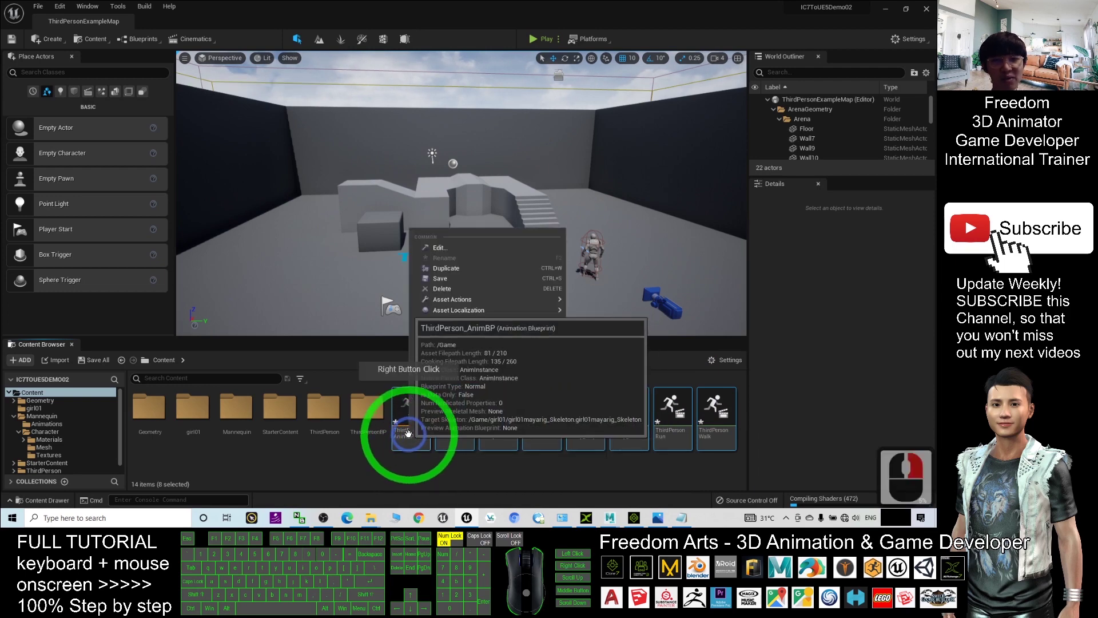
left_click(415, 467)
double_click(407, 430)
left_click(408, 432)
right_click(408, 435)
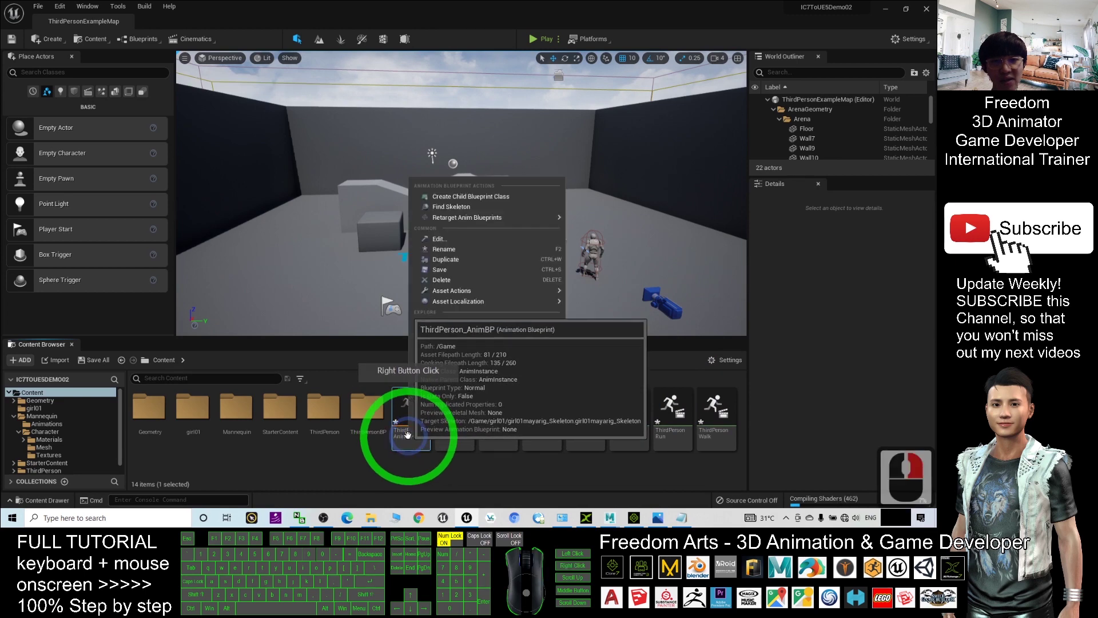
left_click(442, 252)
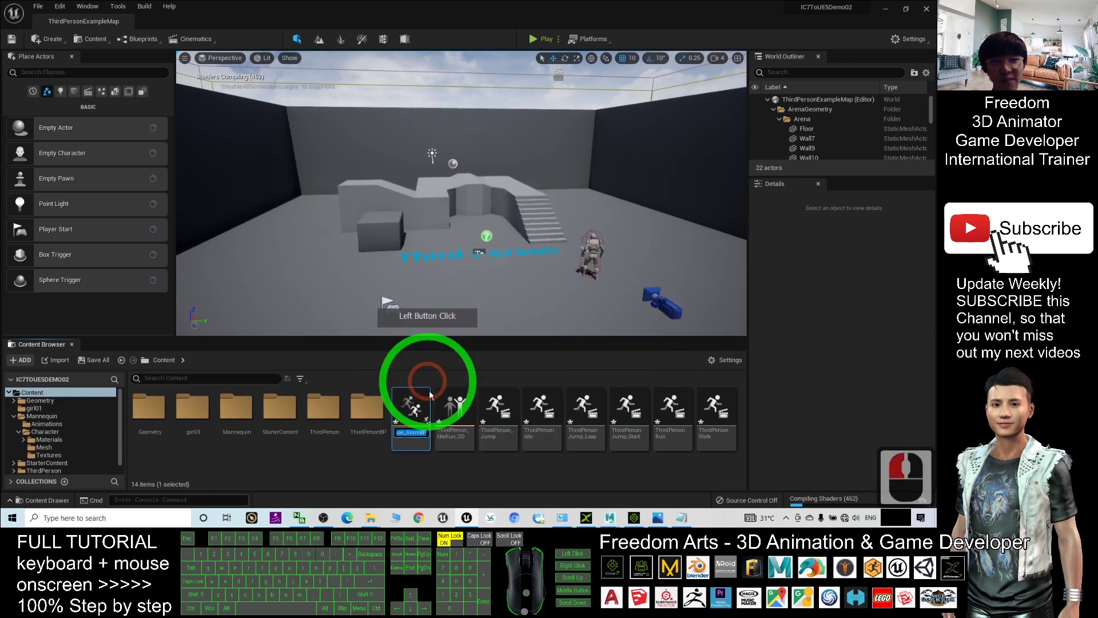
left_click(425, 423)
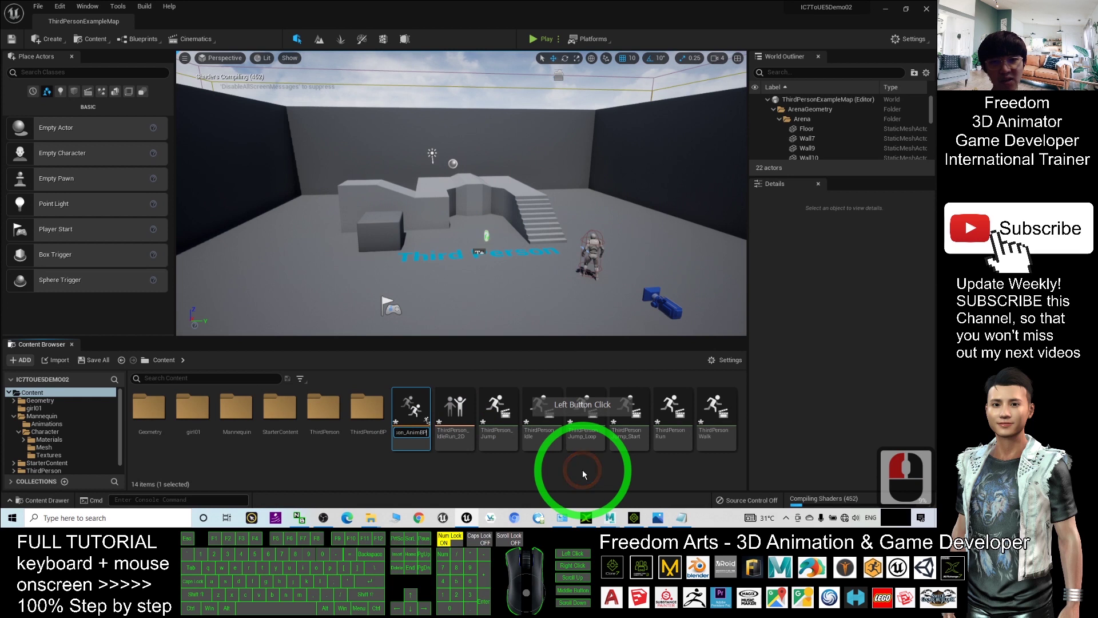
type("_Girl01")
key("Return")
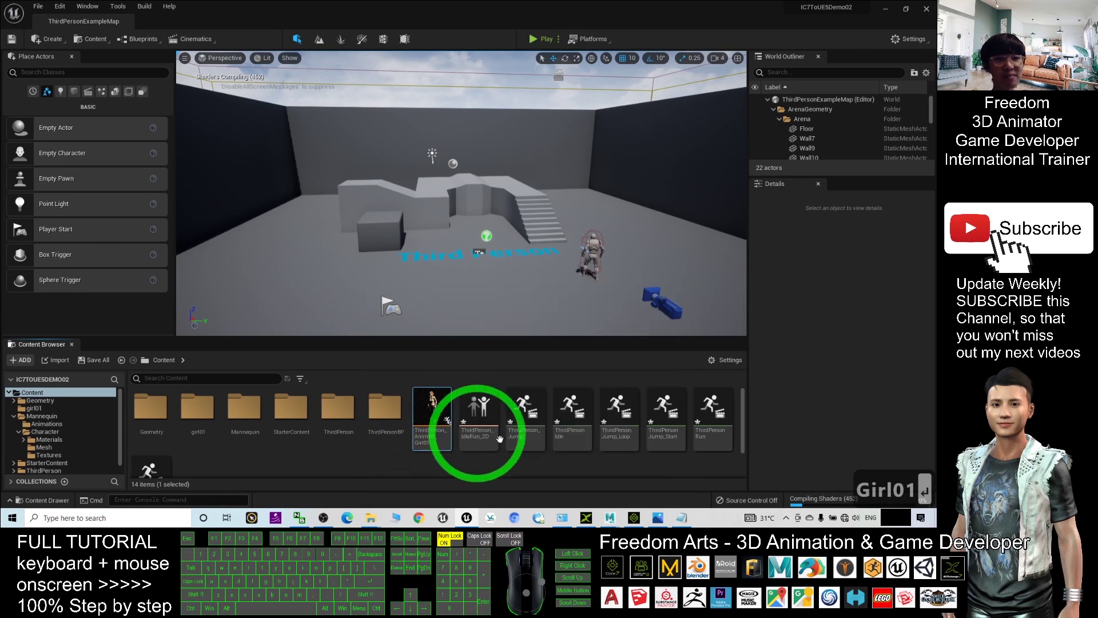
left_click(529, 464)
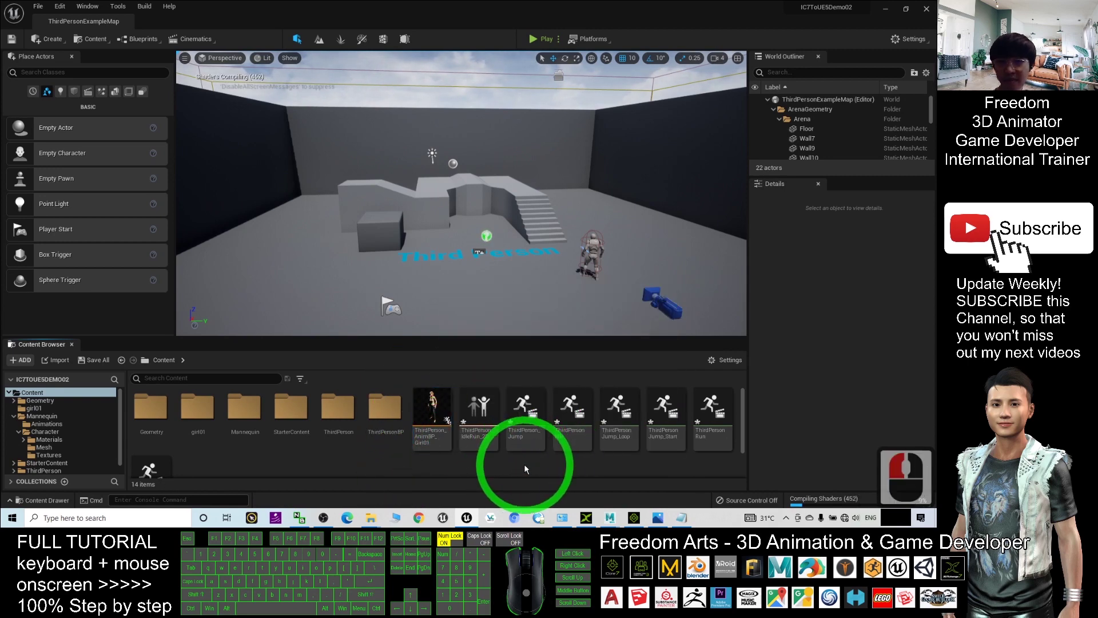
Step: Duplicate the ThirdPersonCharacter blueprint in Content/ThirdPersonBP/Blueprints and name the copy ThirdPersonCharacter_girl01
double_click(399, 413)
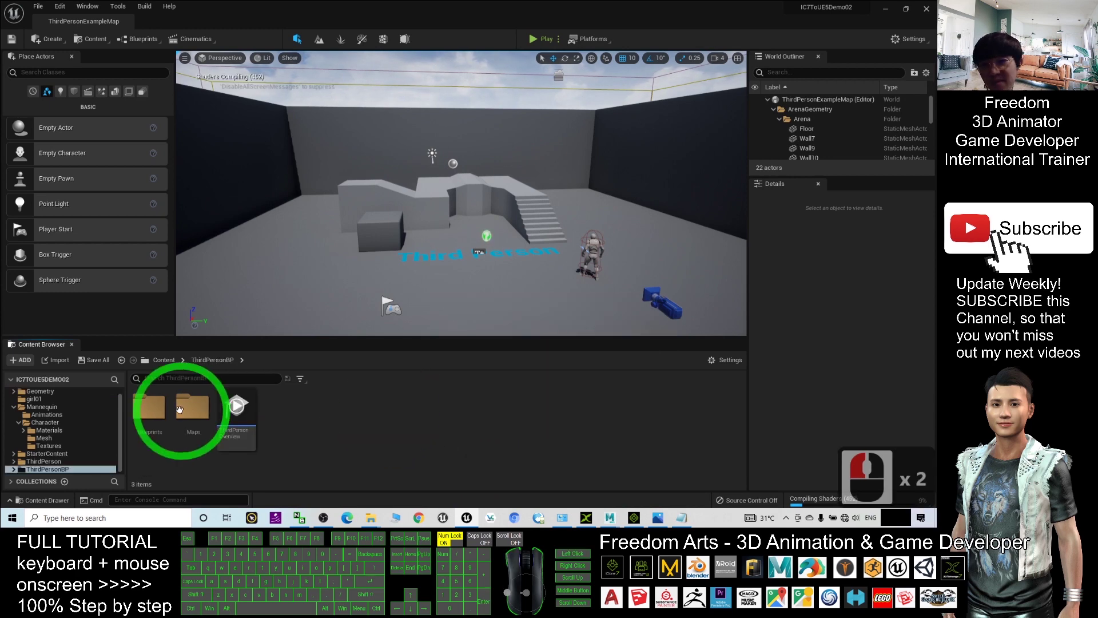
double_click(150, 407)
left_click(149, 407)
left_click(149, 407)
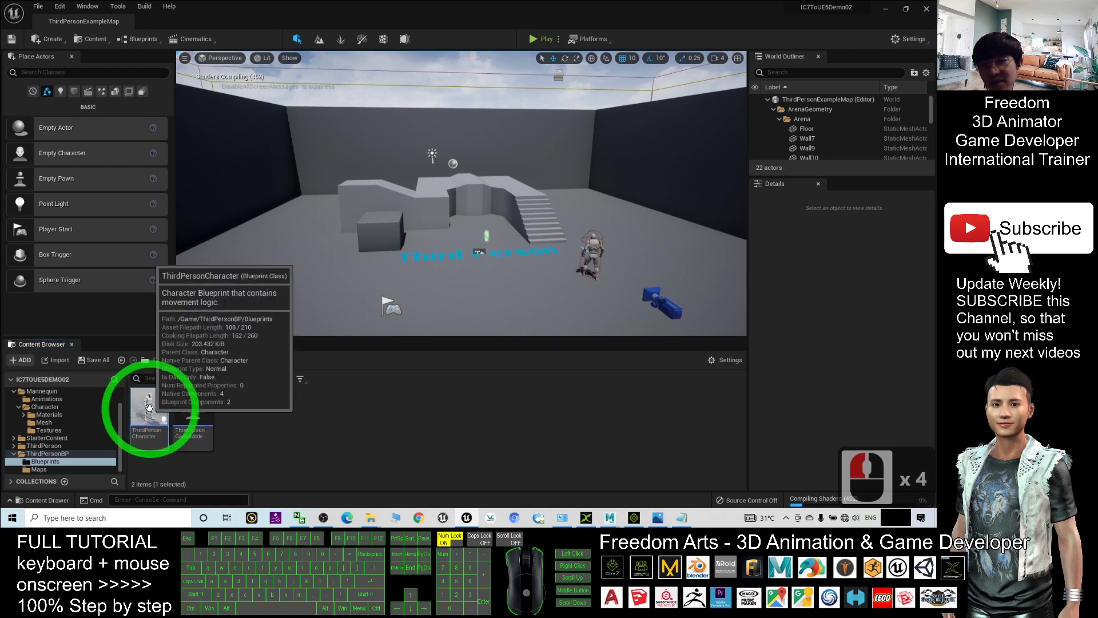
right_click(149, 408)
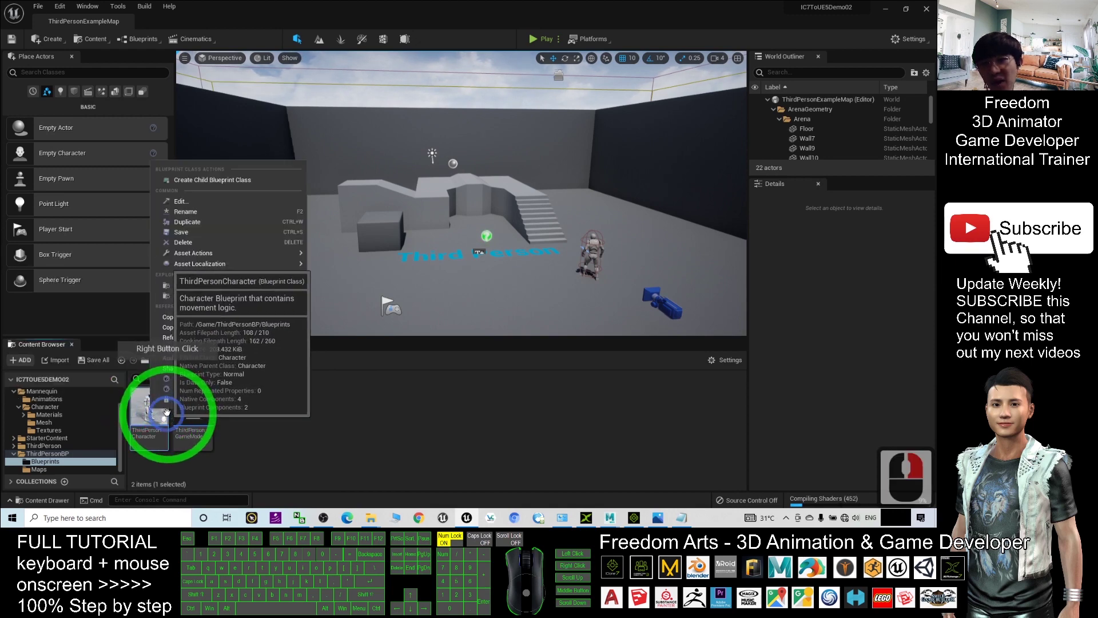
left_click(211, 225)
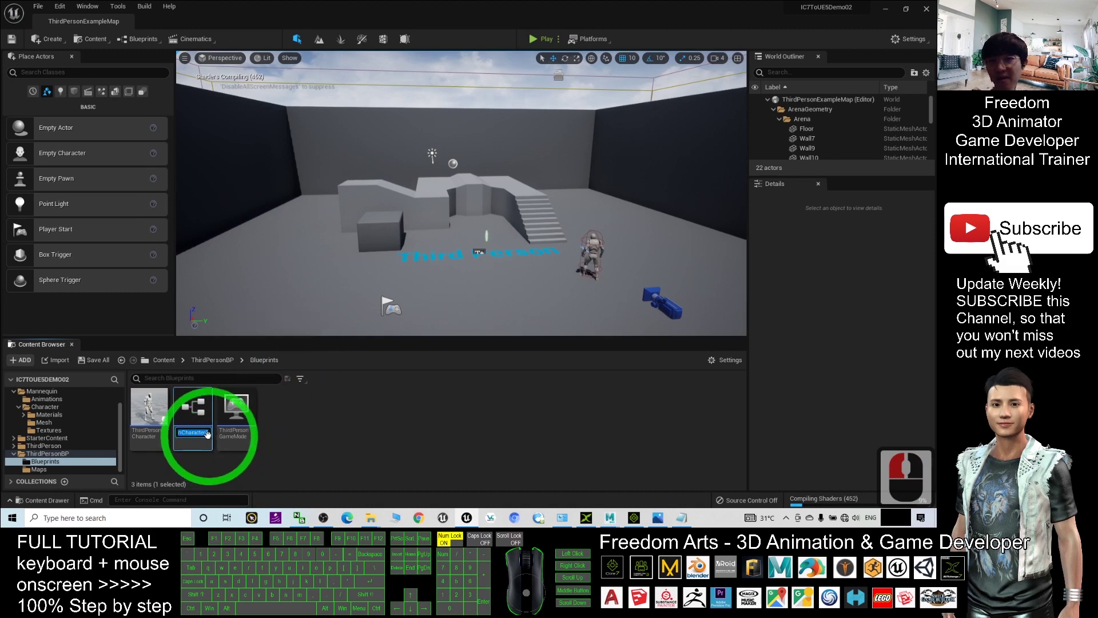
left_click(411, 452)
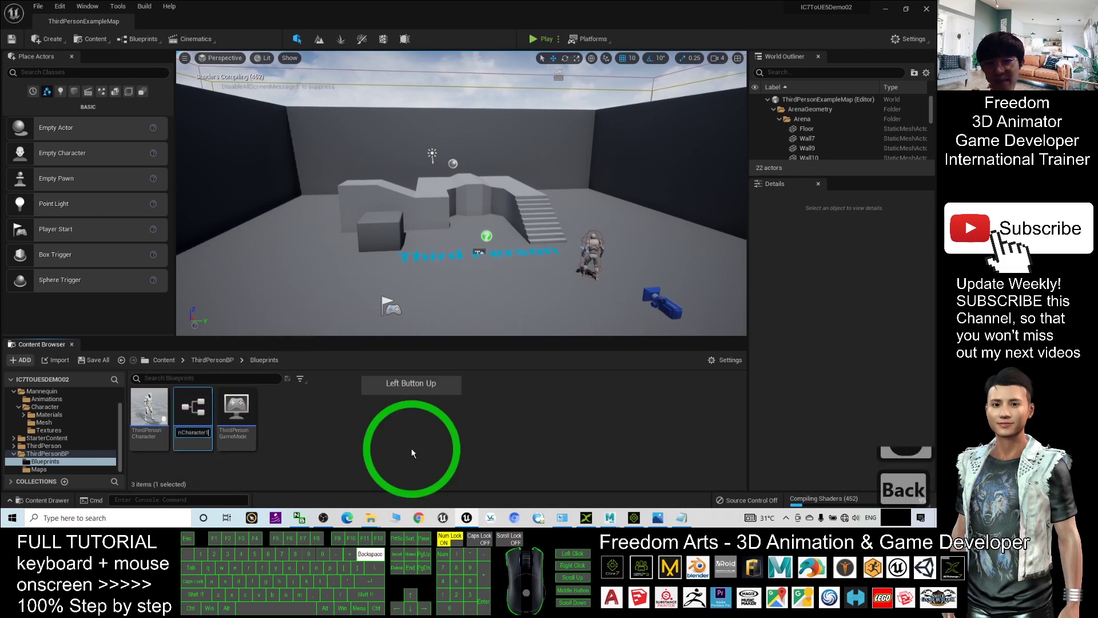
key("BackSpace")
type("_girl01")
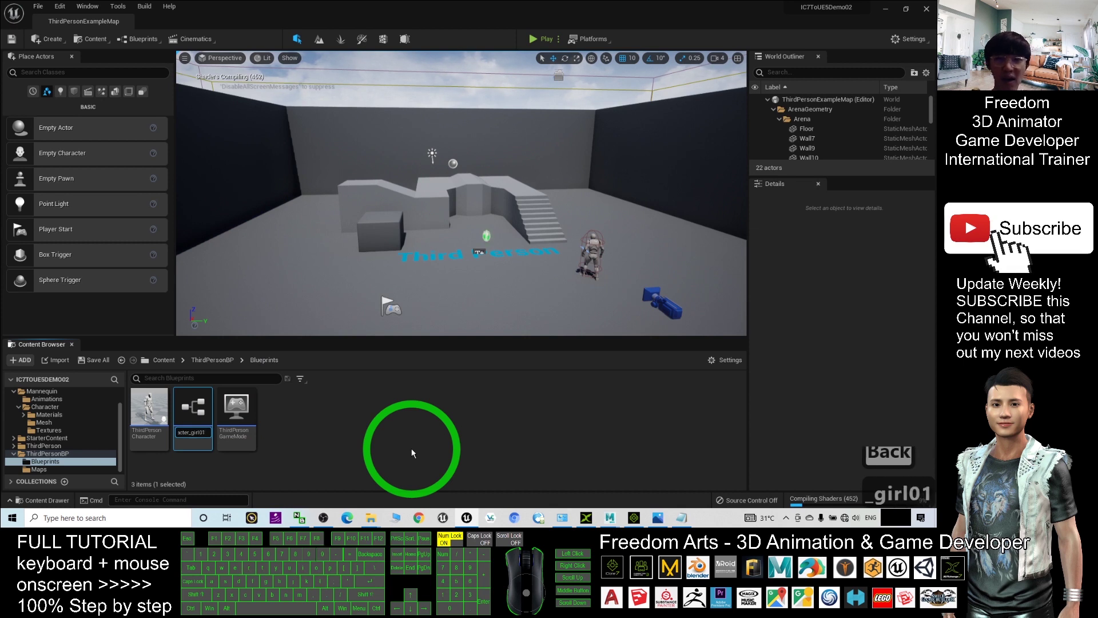
left_click(339, 441)
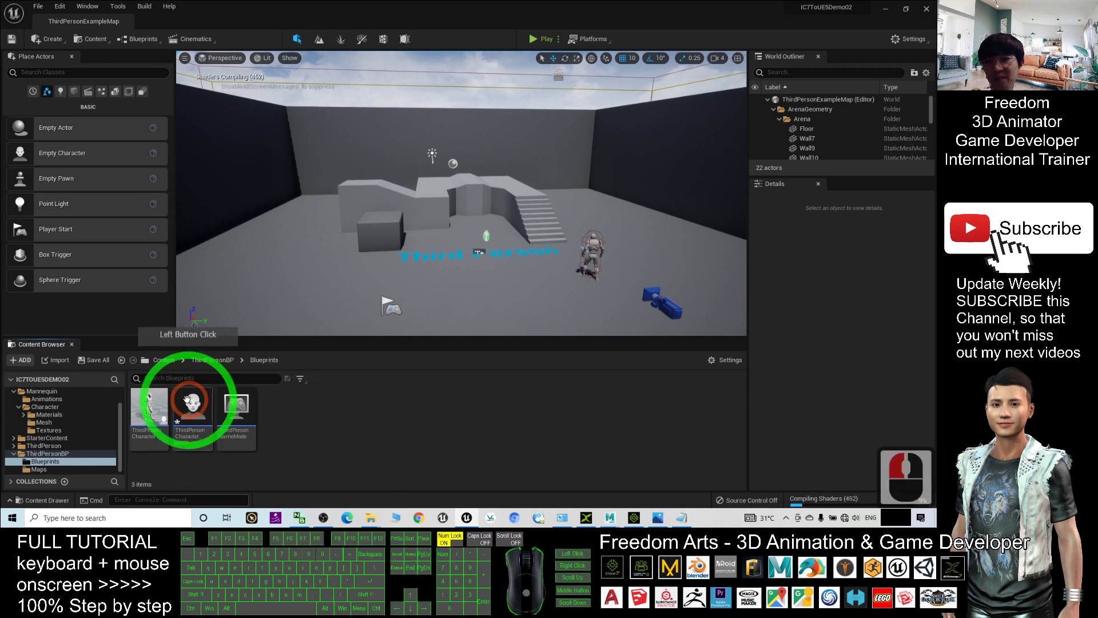
Step: Open the ThirdPersonCharacter_girl01 blueprint, select its inherited Mesh component and show it in the blueprint viewport
left_click(185, 413)
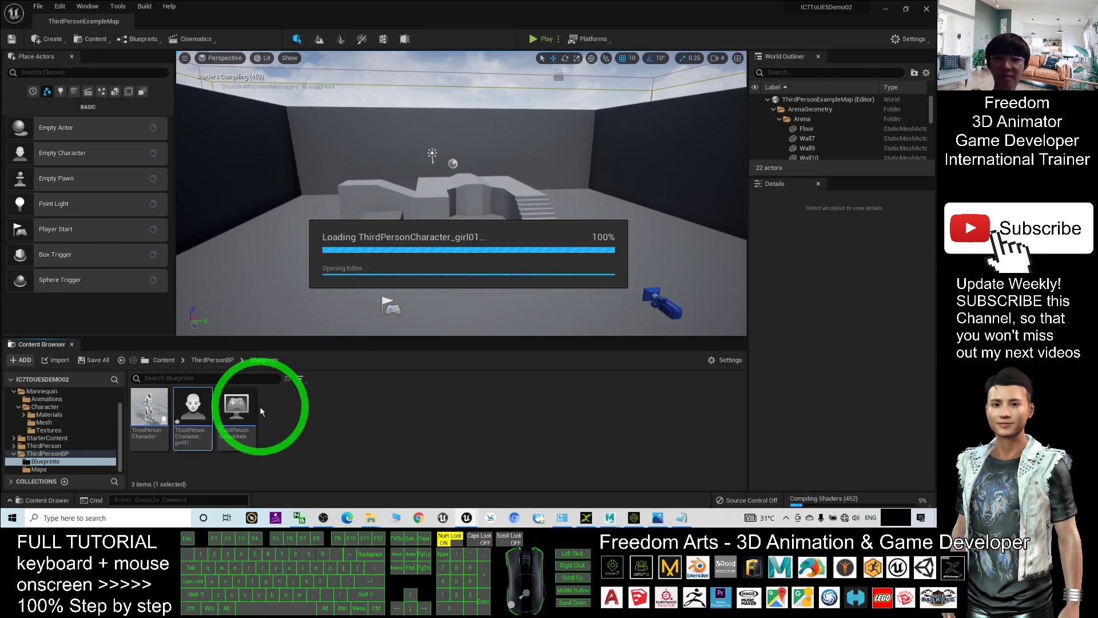
left_click(325, 397)
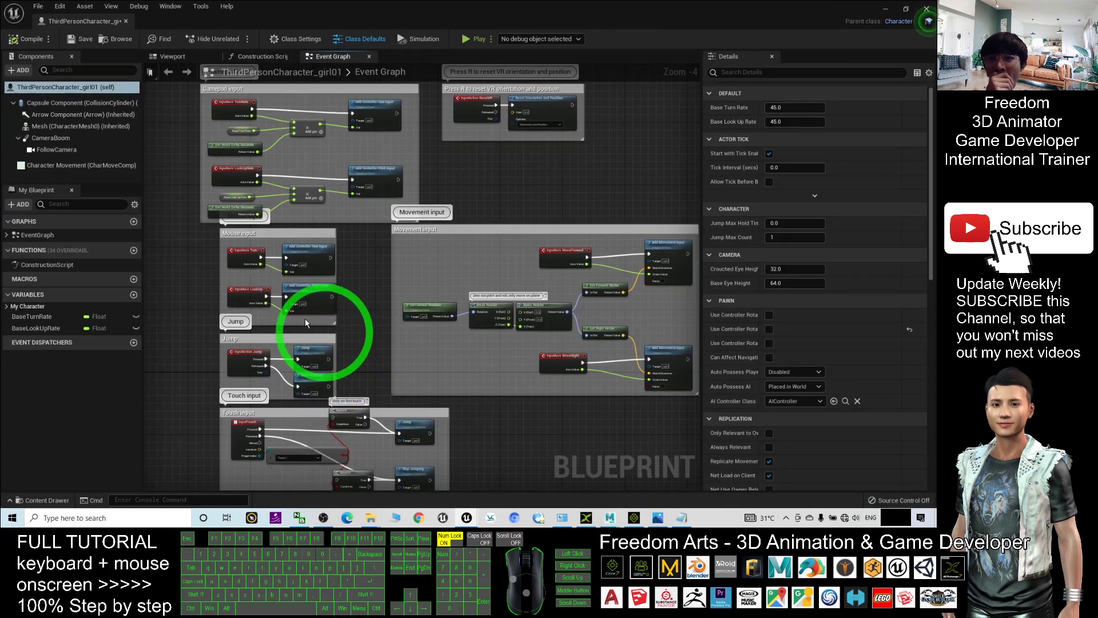
left_click(62, 126)
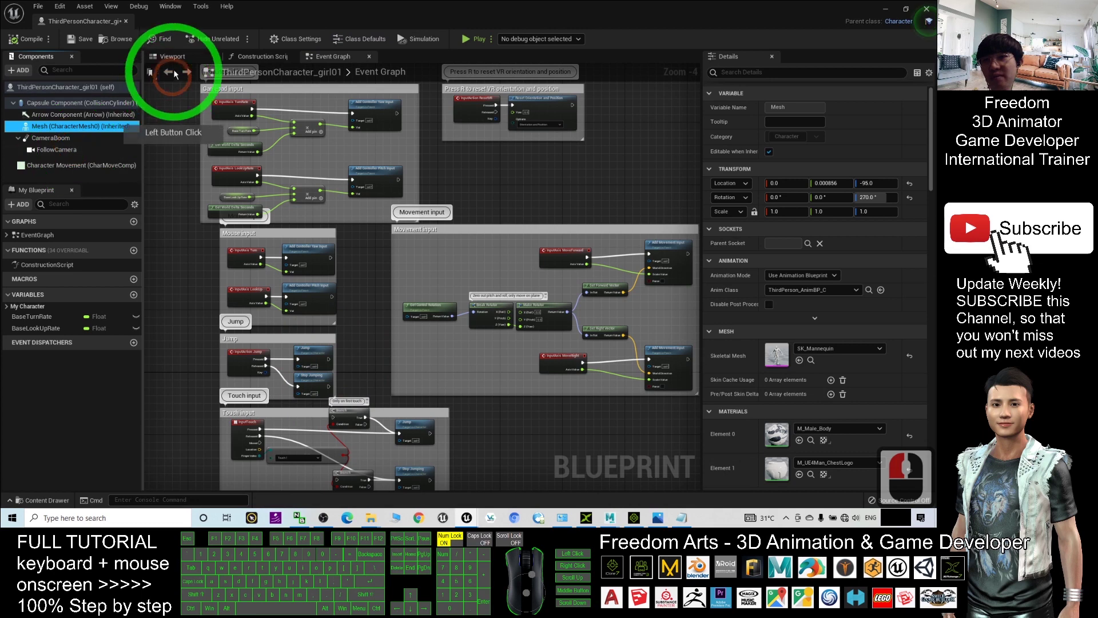
double_click(173, 56)
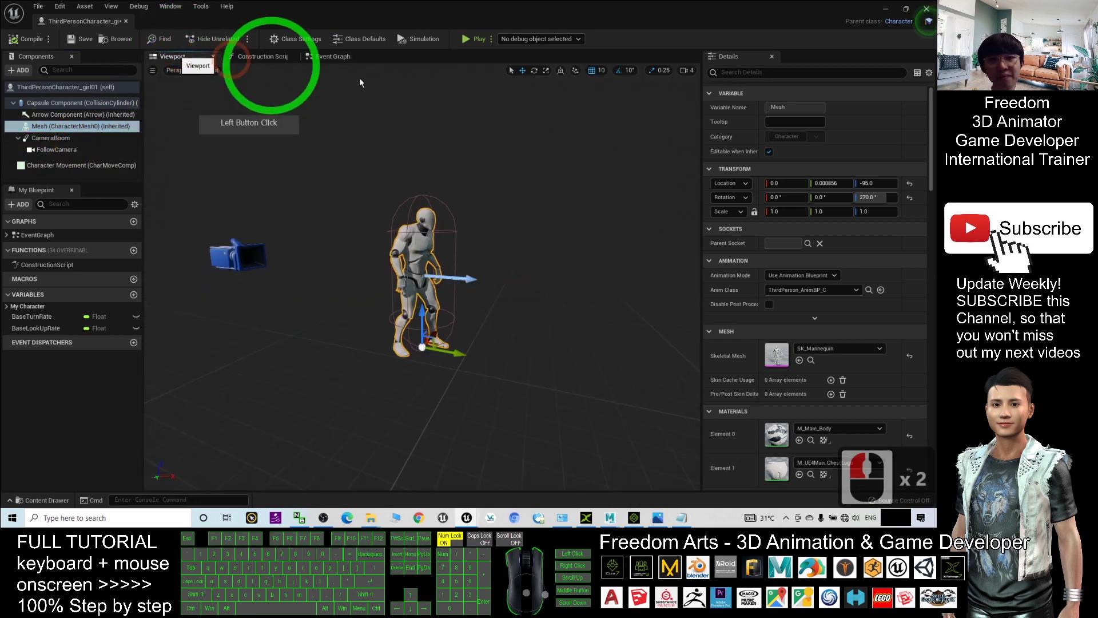
Step: Set the Mesh component's skeletal mesh to girl01mayarig and its Anim Class to ThirdPerson_AnimBP_Girl01
left_click(812, 349)
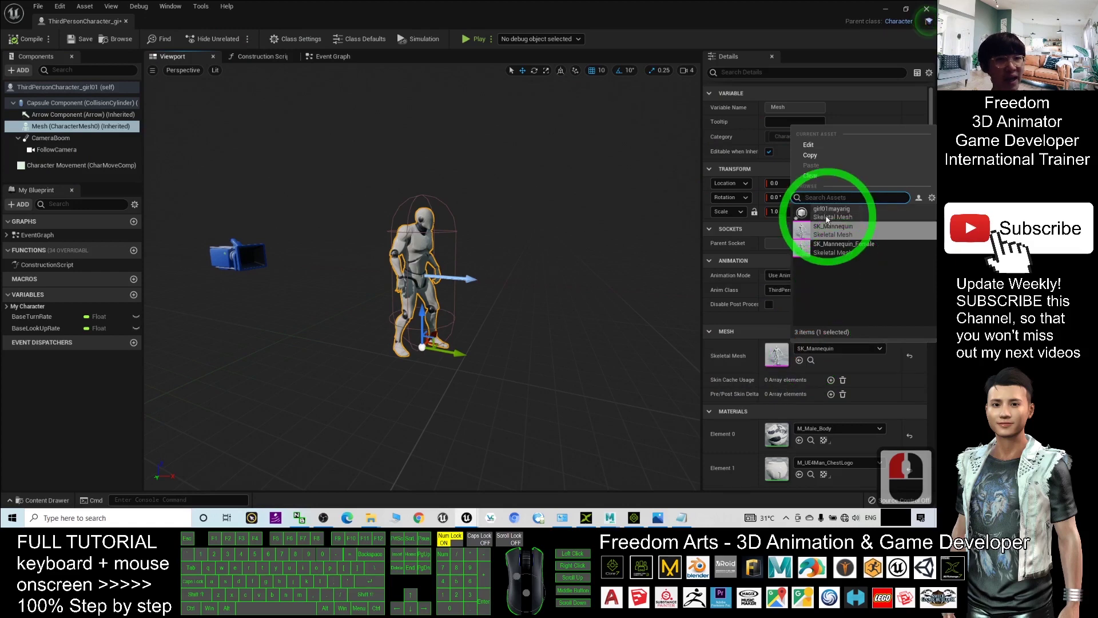
left_click(843, 214)
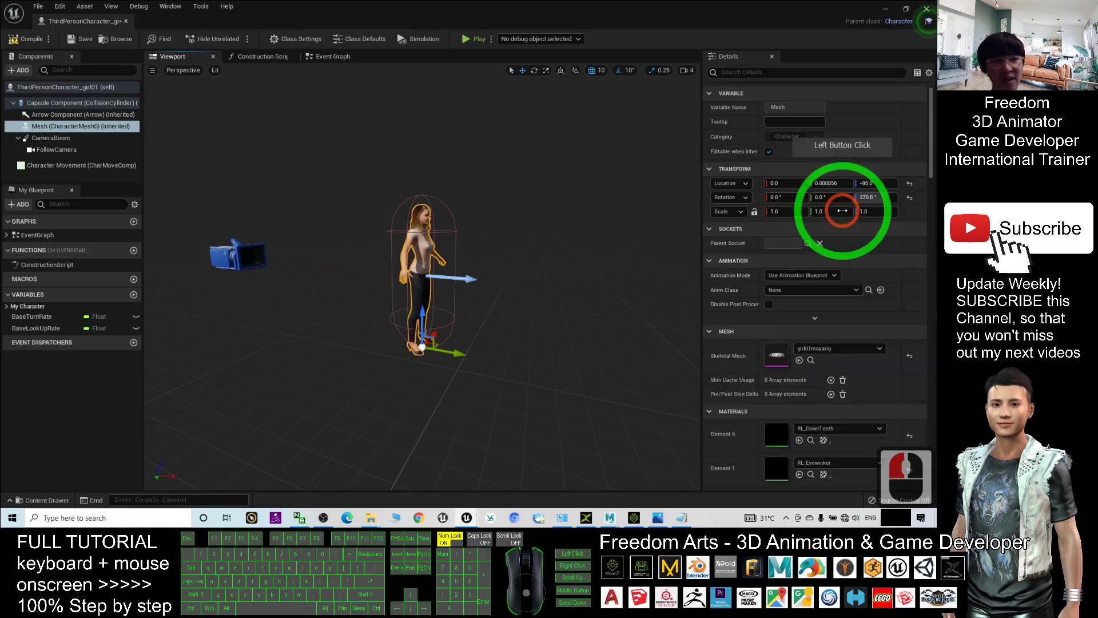
left_click(800, 290)
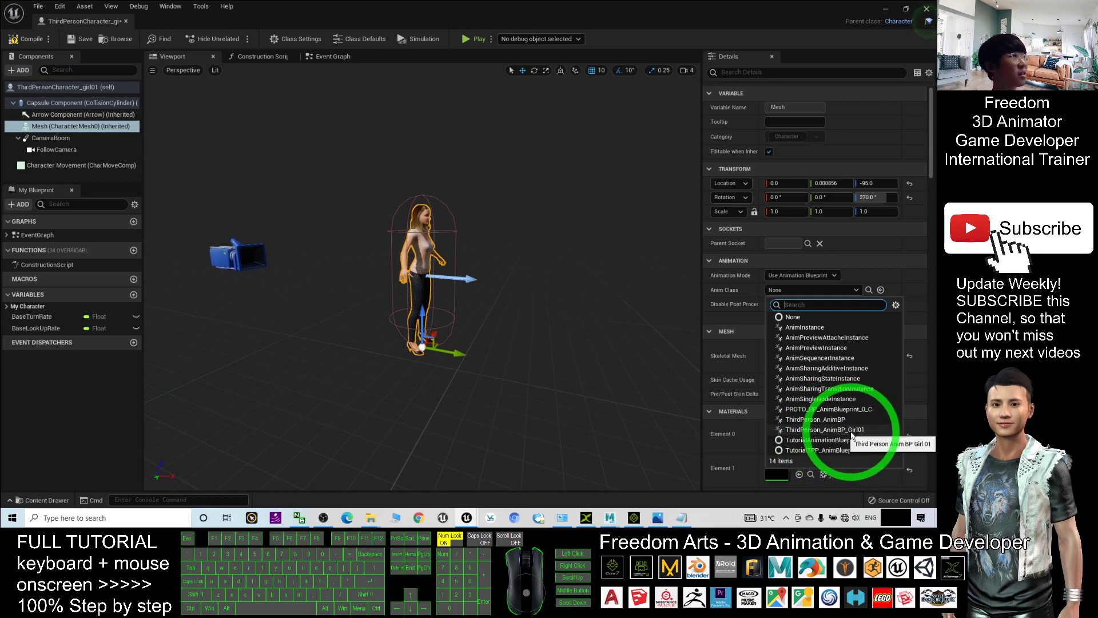
left_click(852, 430)
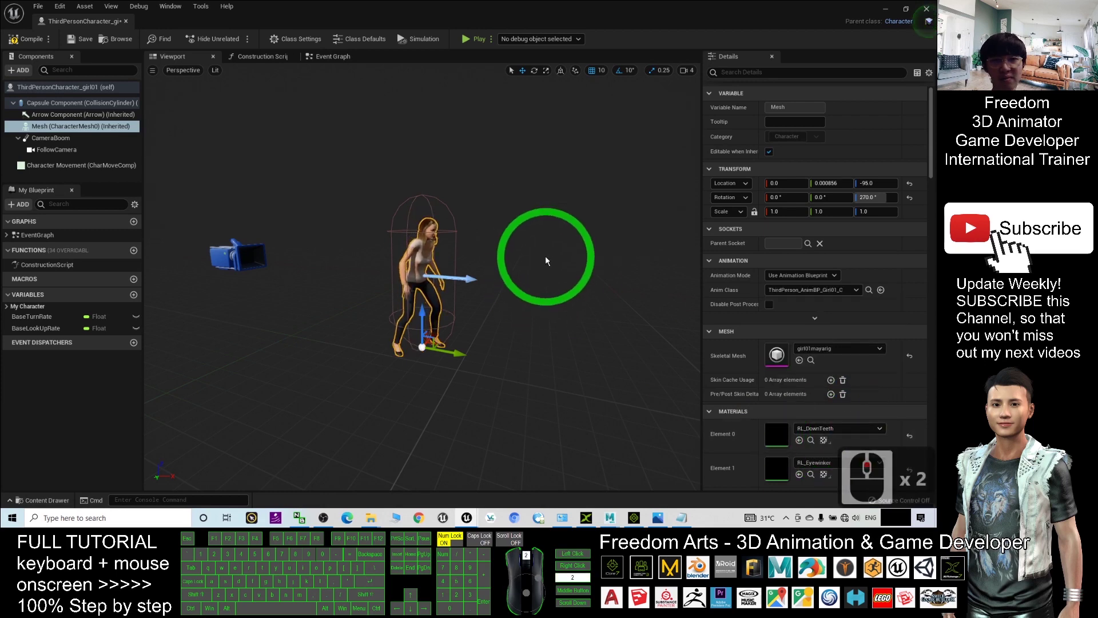
scroll(544, 256, "up", 2)
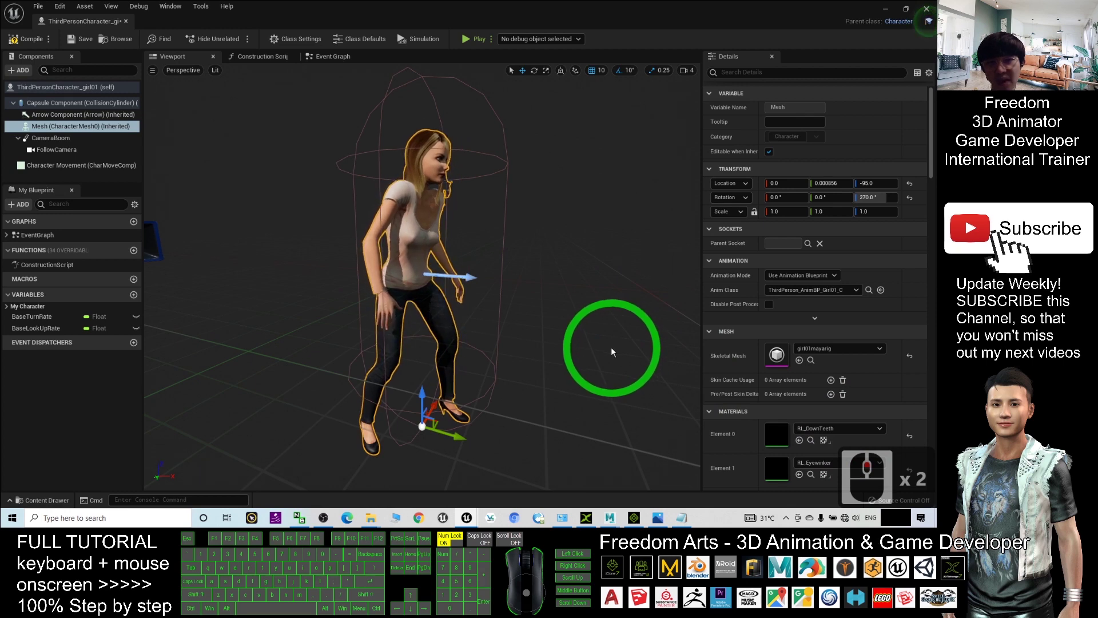
mouse_move(595, 370)
left_mouse_down("alt")
mouse_move(309, 350)
mouse_move(515, 294)
mouse_move(37, 38)
left_mouse_up("alt")
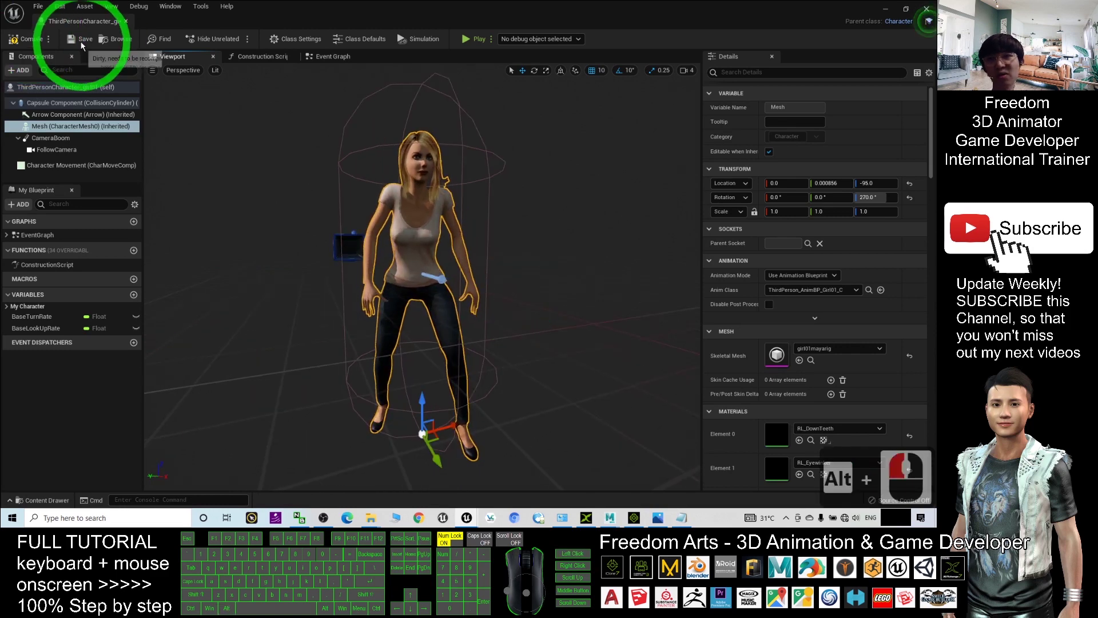
Step: Compile, save and close the ThirdPersonCharacter_girl01 blueprint, and return to the root Content folder
left_click(32, 40)
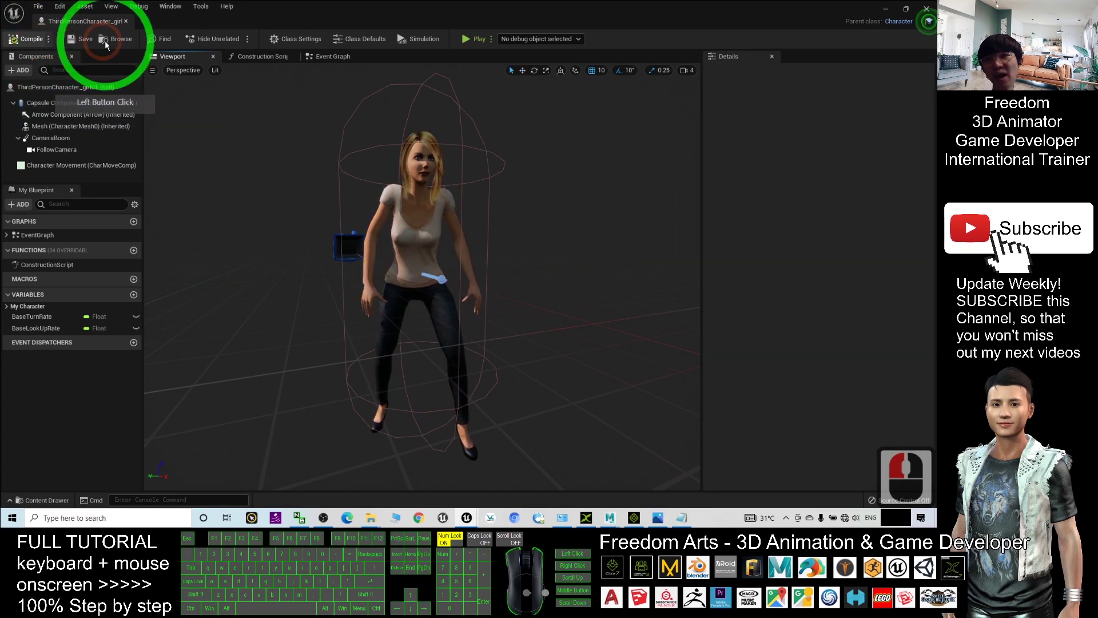
left_click(928, 7)
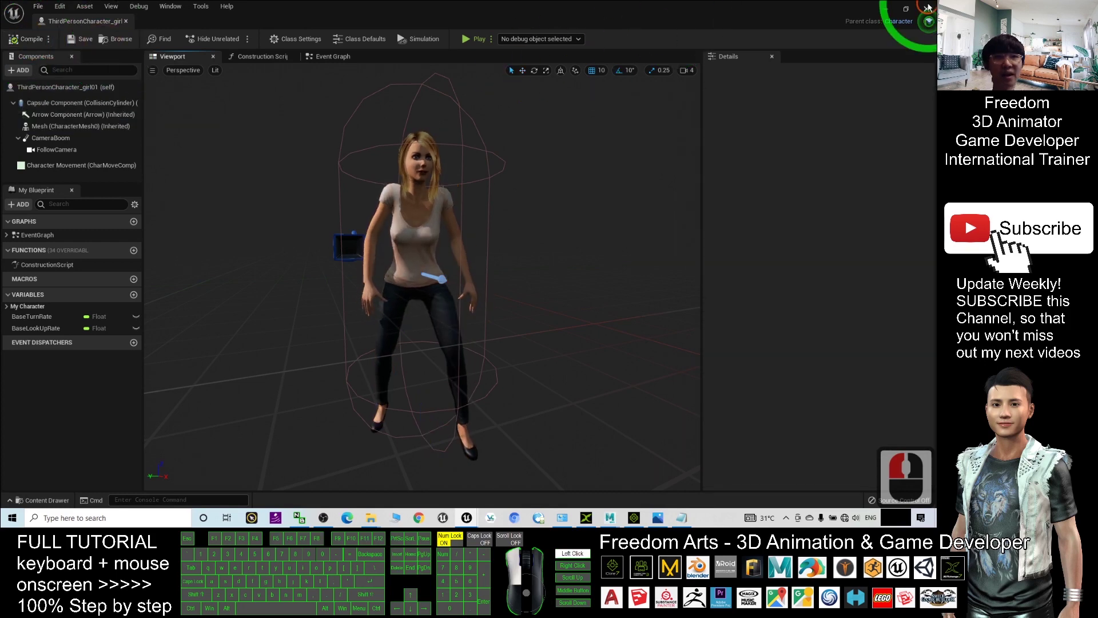
left_click(494, 388)
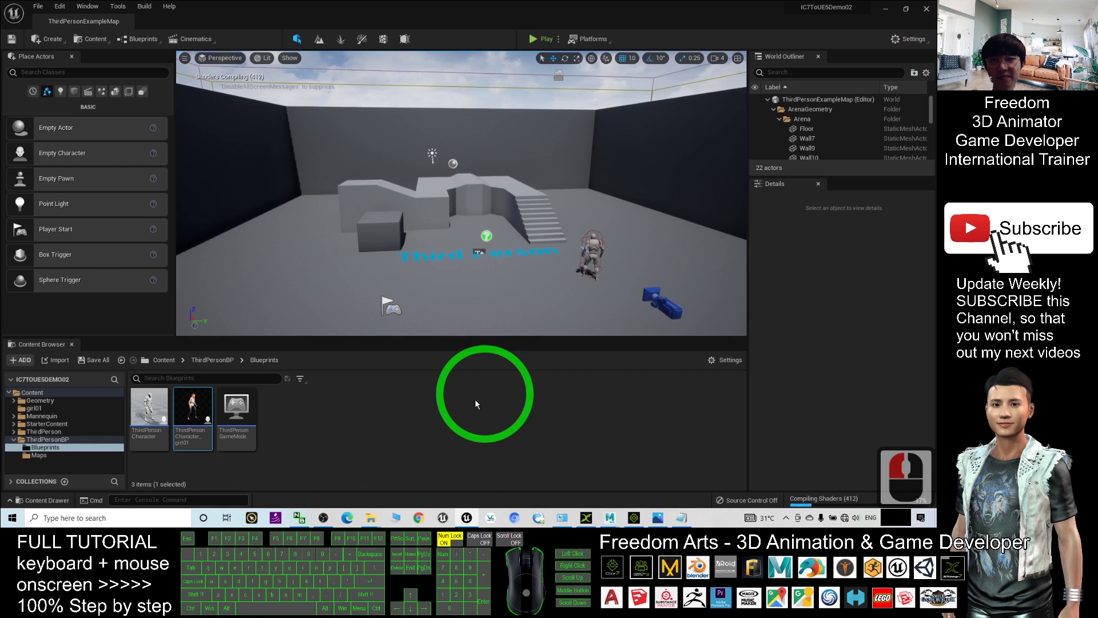
left_click(166, 359)
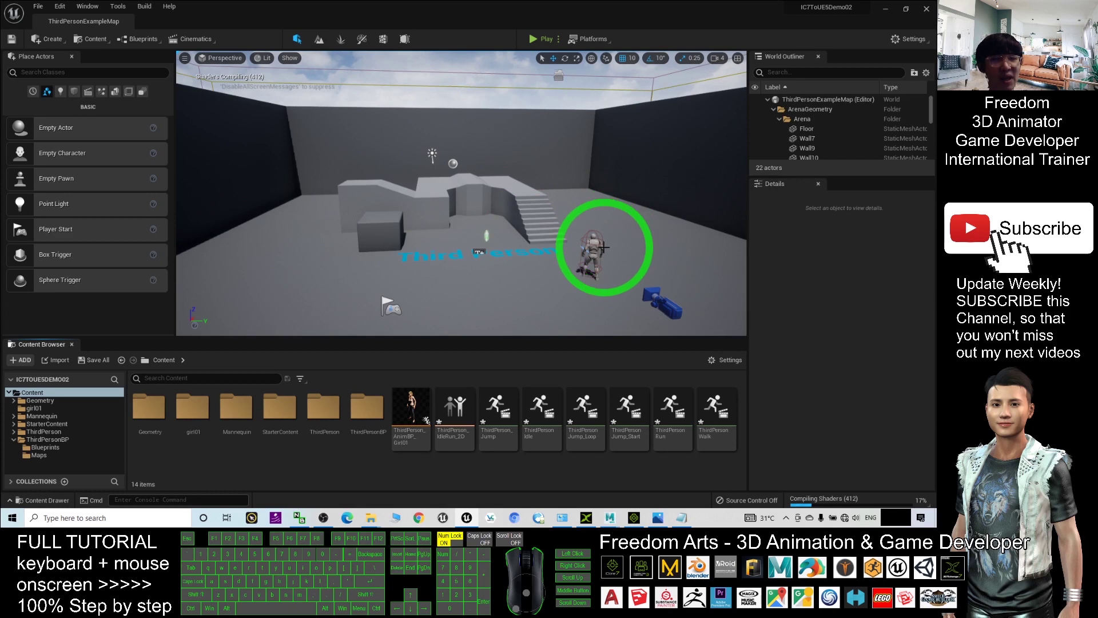
Step: In the project's Maps & Modes settings, set the selected game mode's Default Pawn Class to ThirdPersonCharacter_girl01 and close the settings
left_click(60, 8)
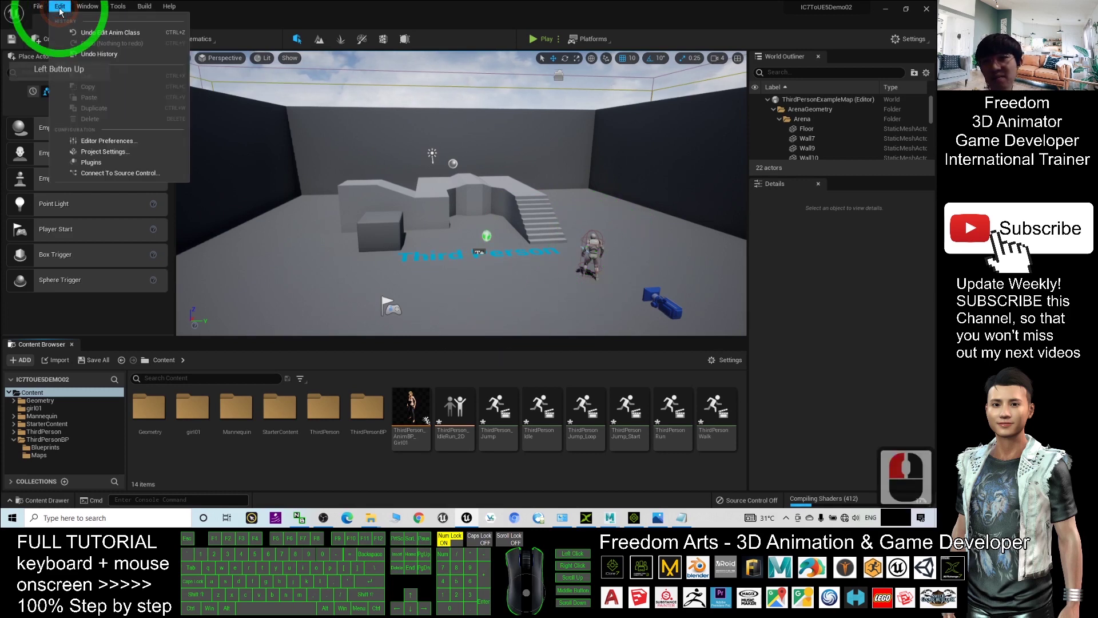
left_click(100, 152)
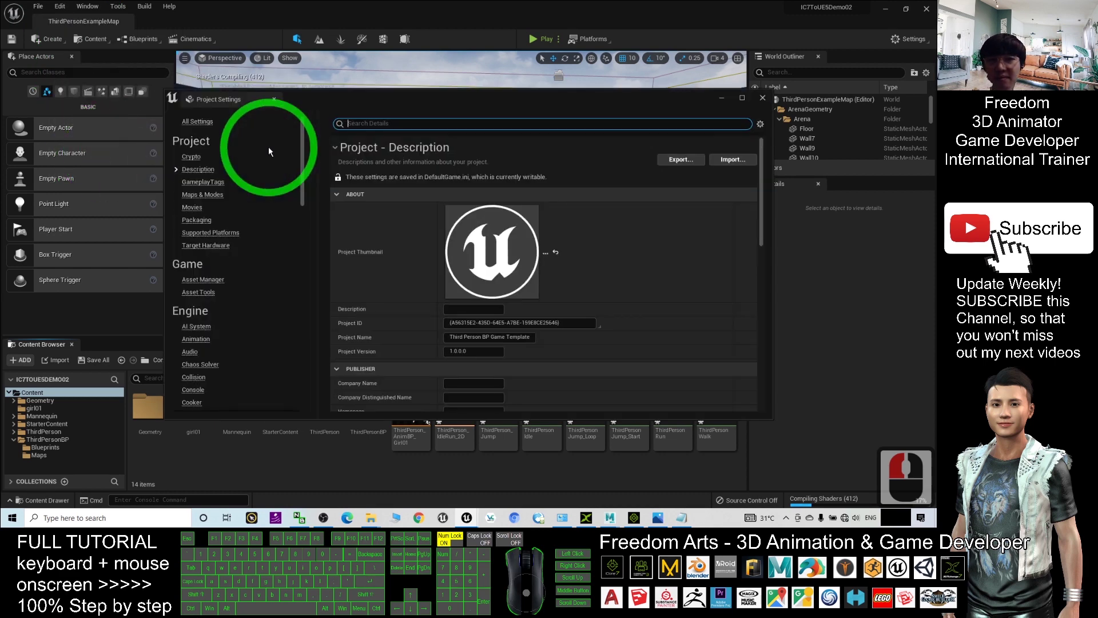
left_click(200, 196)
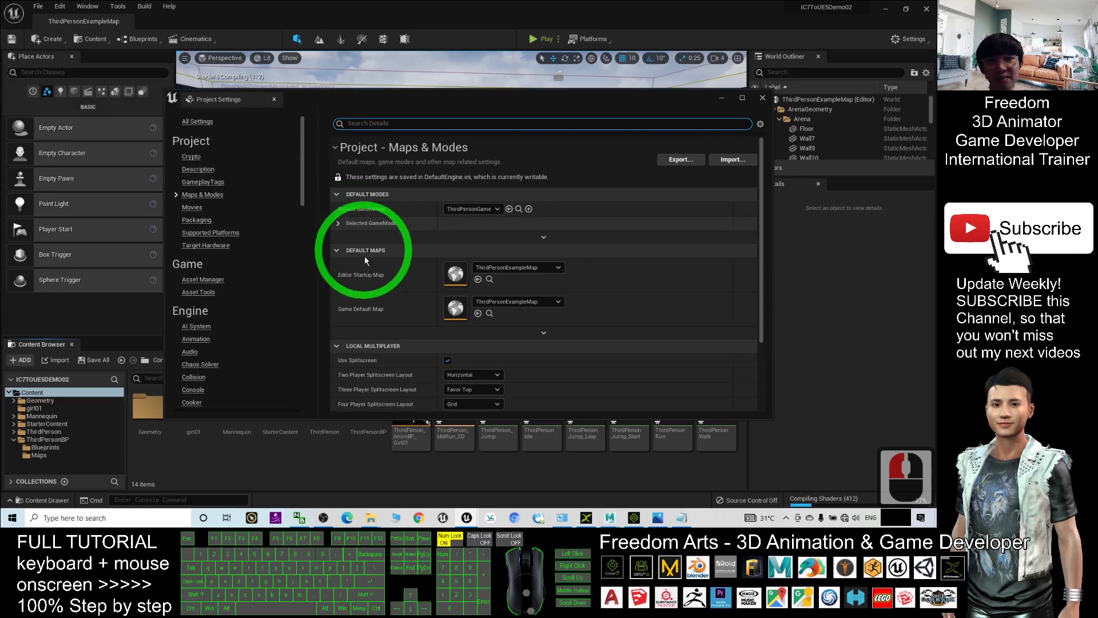
left_click(345, 225)
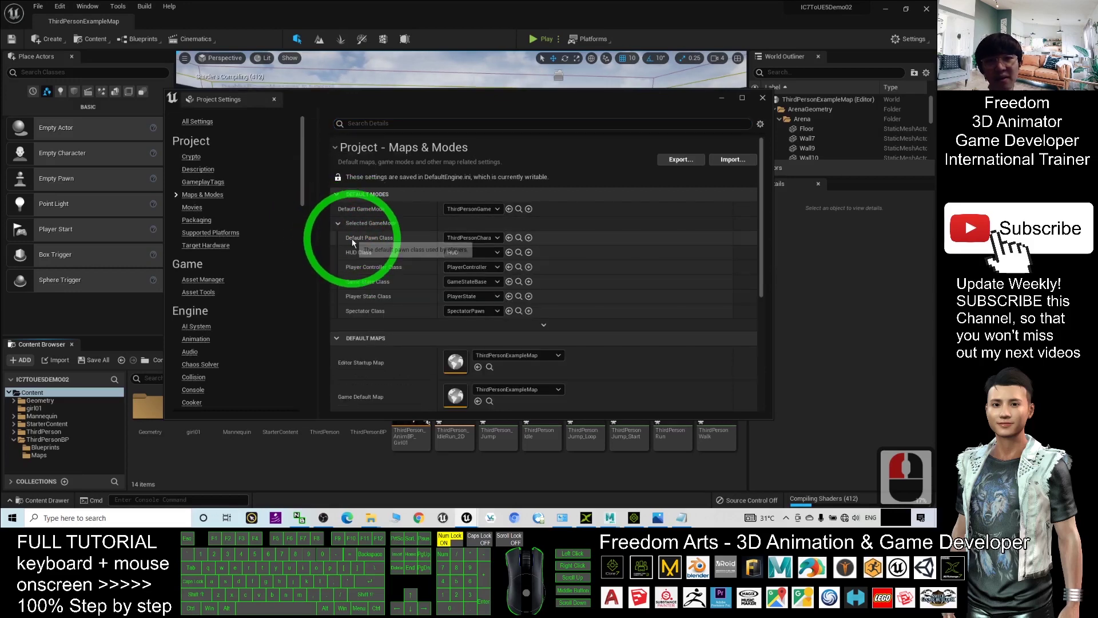
left_click(493, 238)
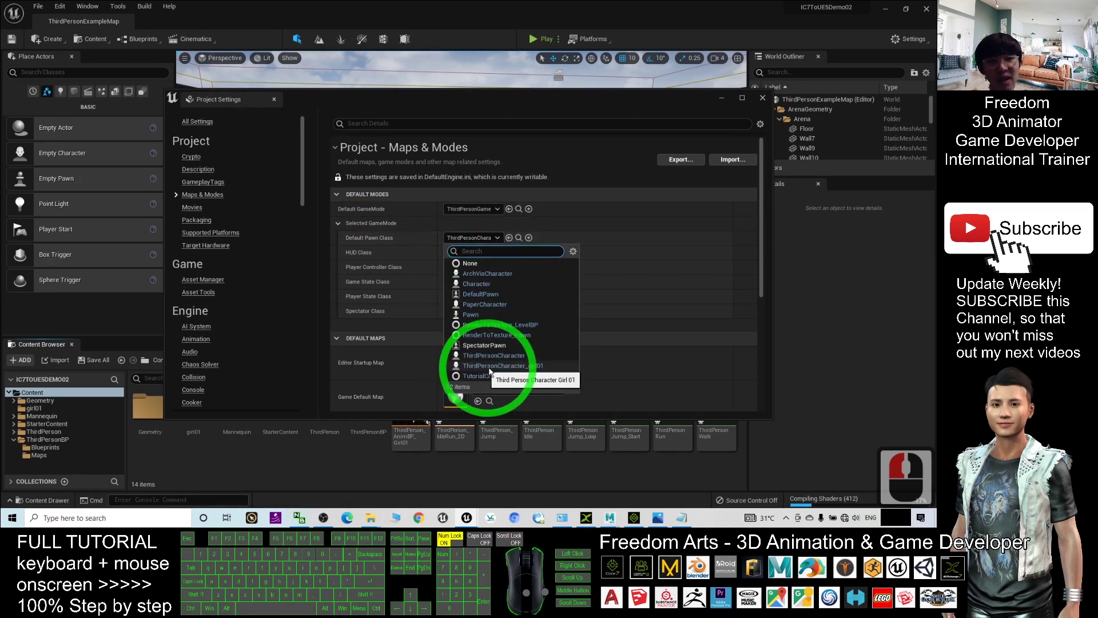
left_click(528, 367)
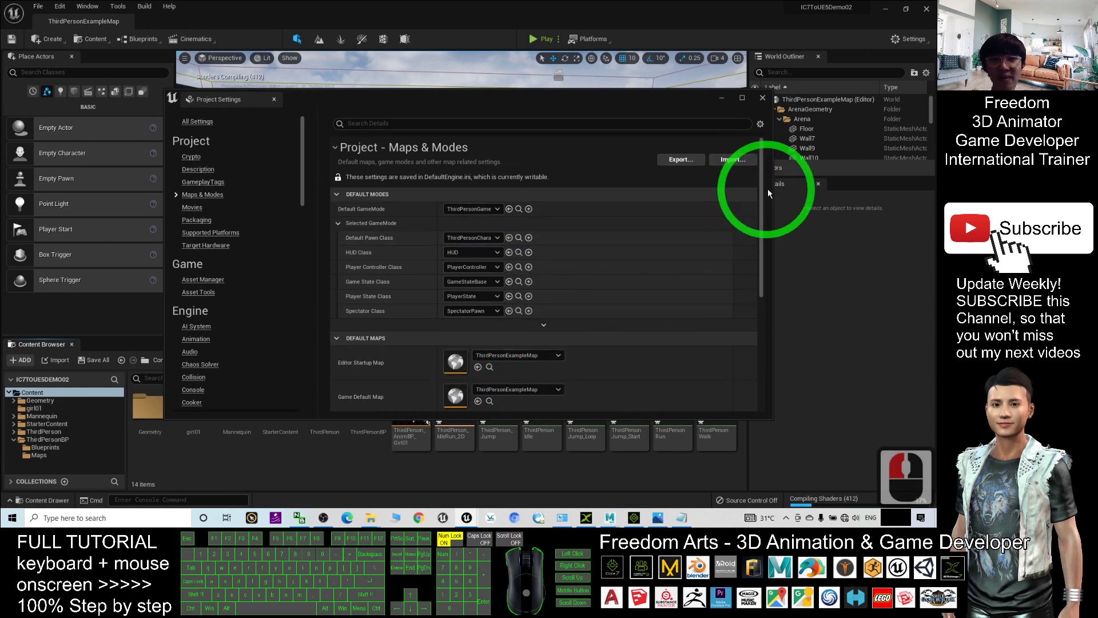
left_click(763, 98)
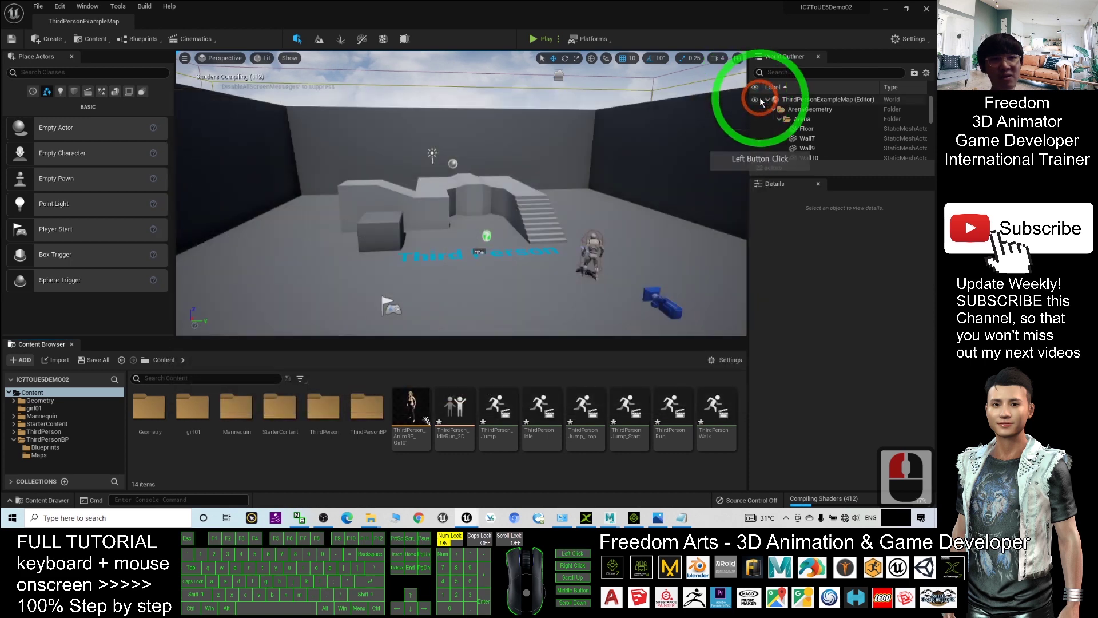
Step: Delete the existing ThirdPersonCharacter mannequin actor from the level
left_click(593, 250)
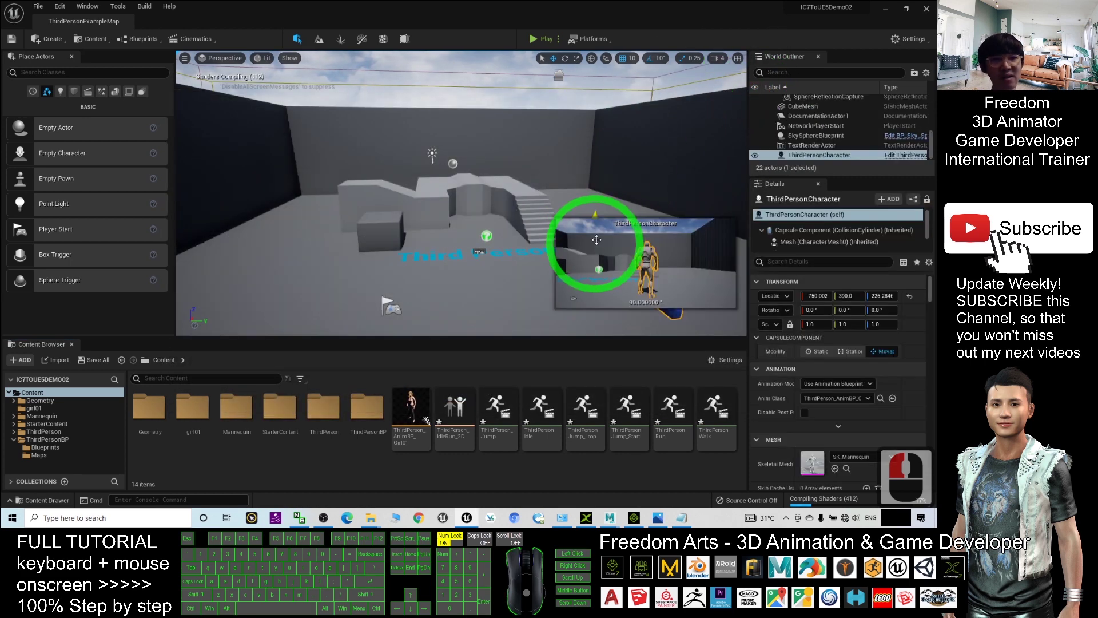
key("Delete")
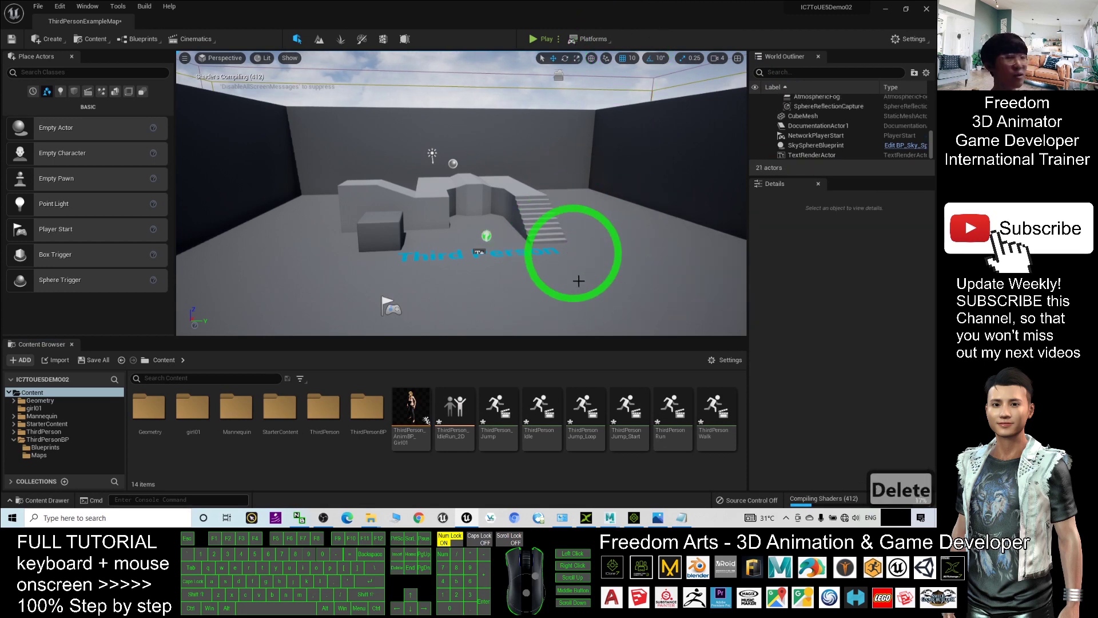
scroll(595, 277, "up", 7)
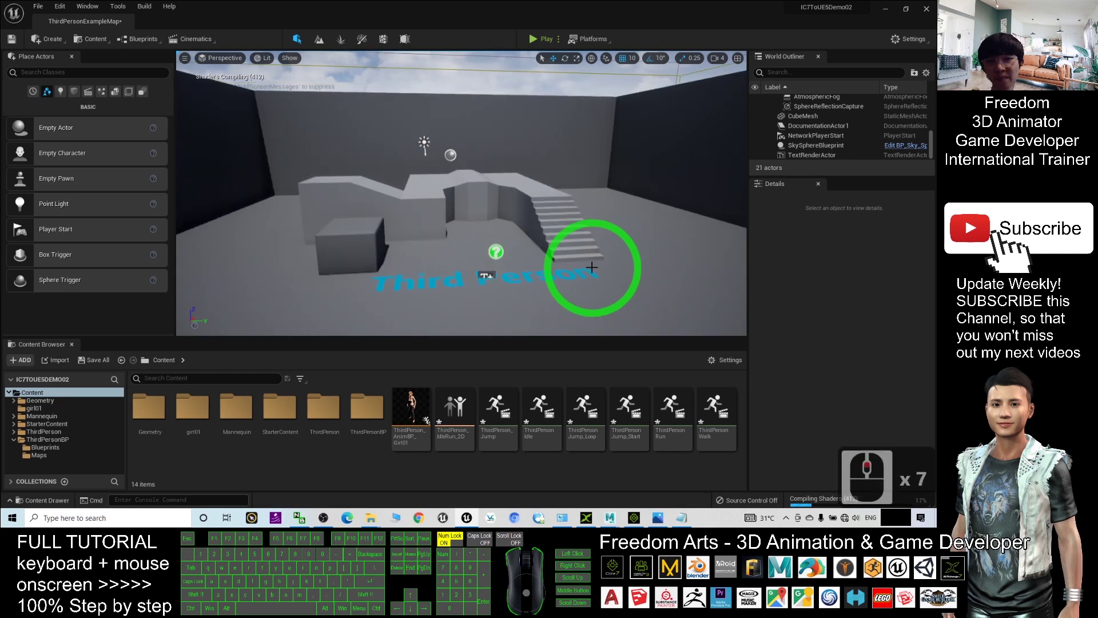
scroll(591, 267, "down", 4)
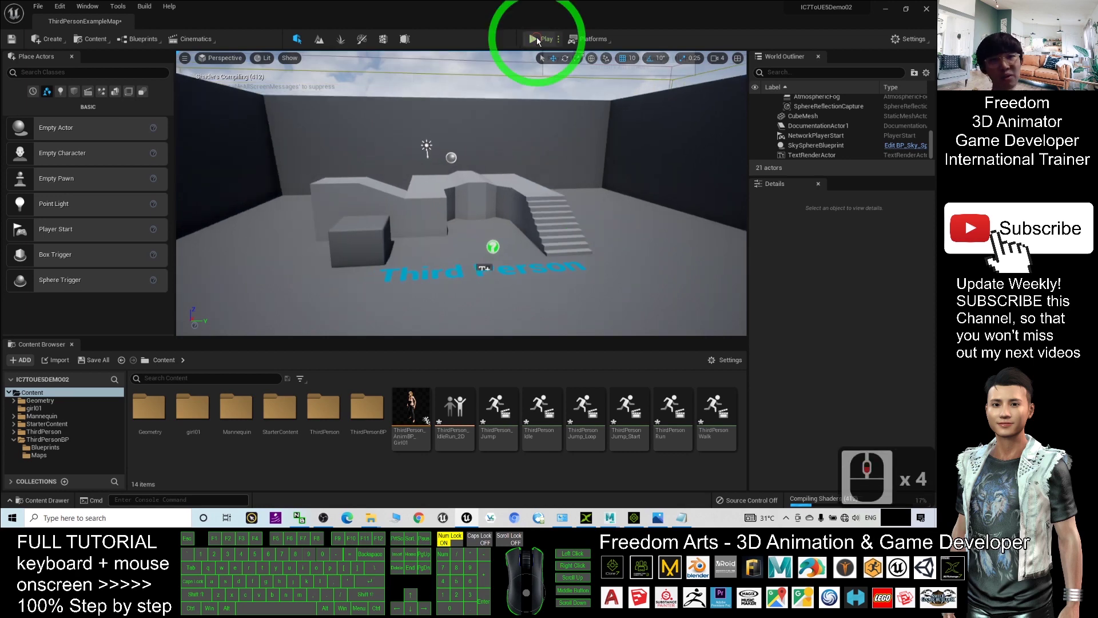
Step: Play the level, run the girl01 character around the arena and staircase, view her from the front, and stop the session
left_click(534, 39)
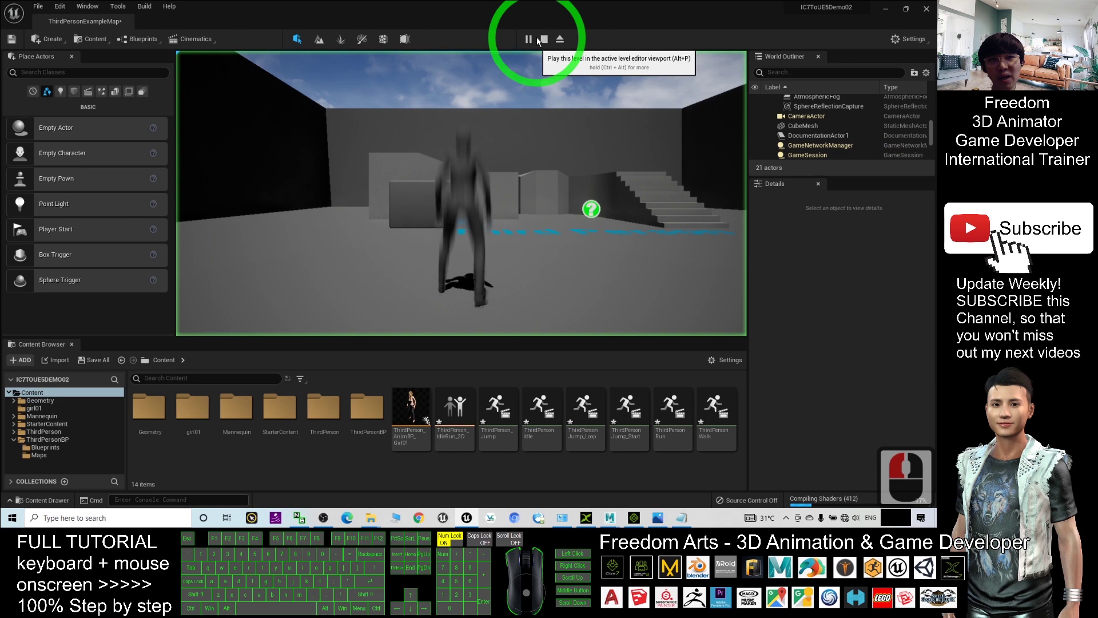
left_click(441, 223)
key("d")
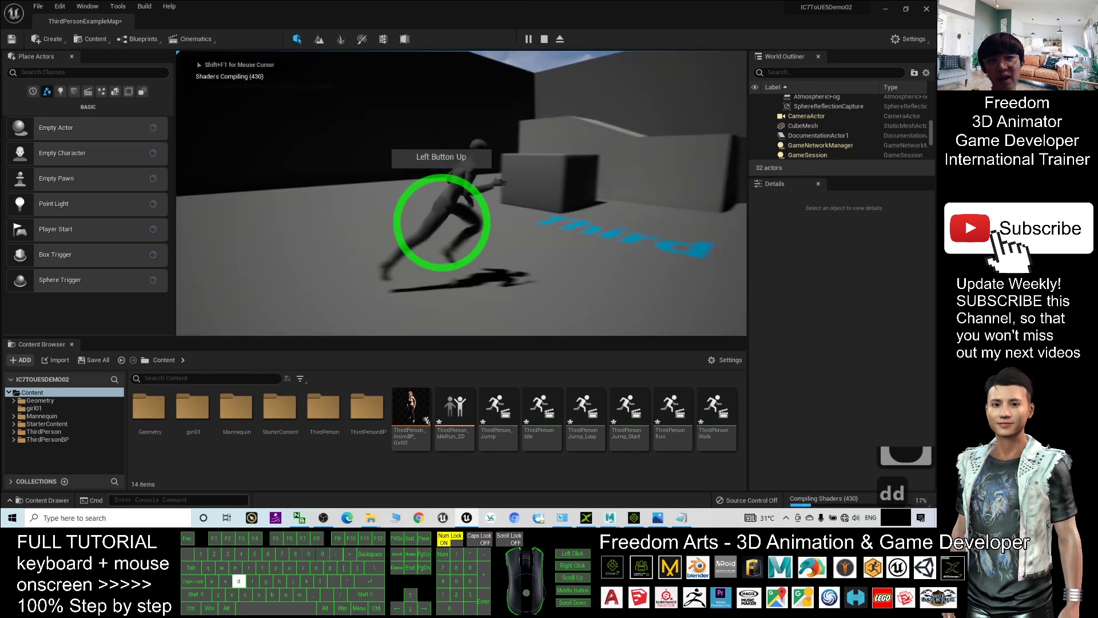
key("w")
key("a")
key("d")
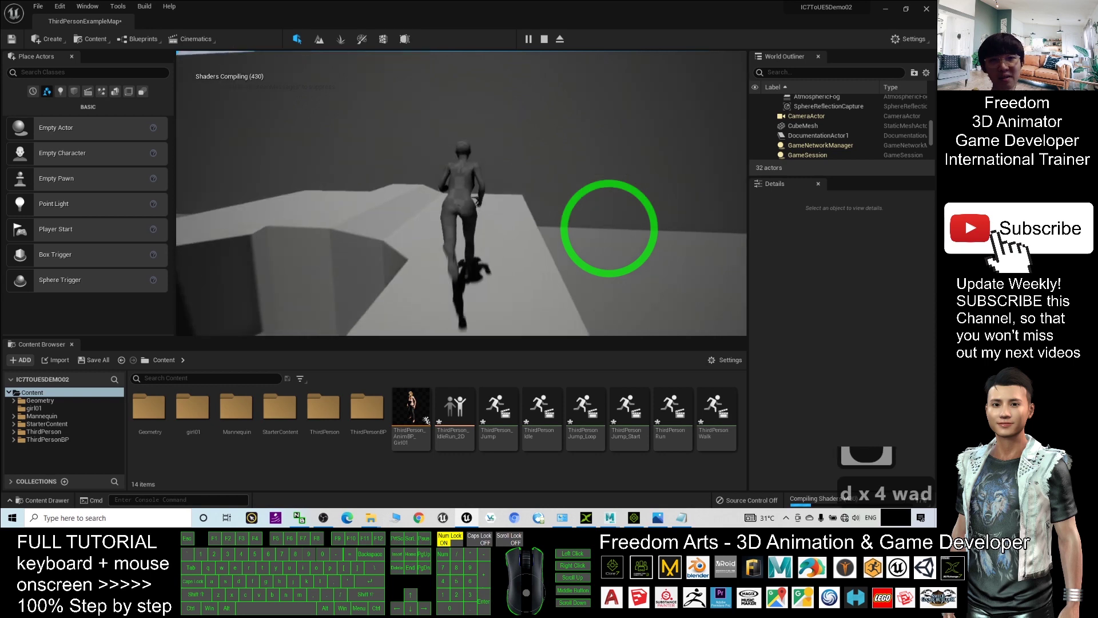
key("s")
left_click(559, 231)
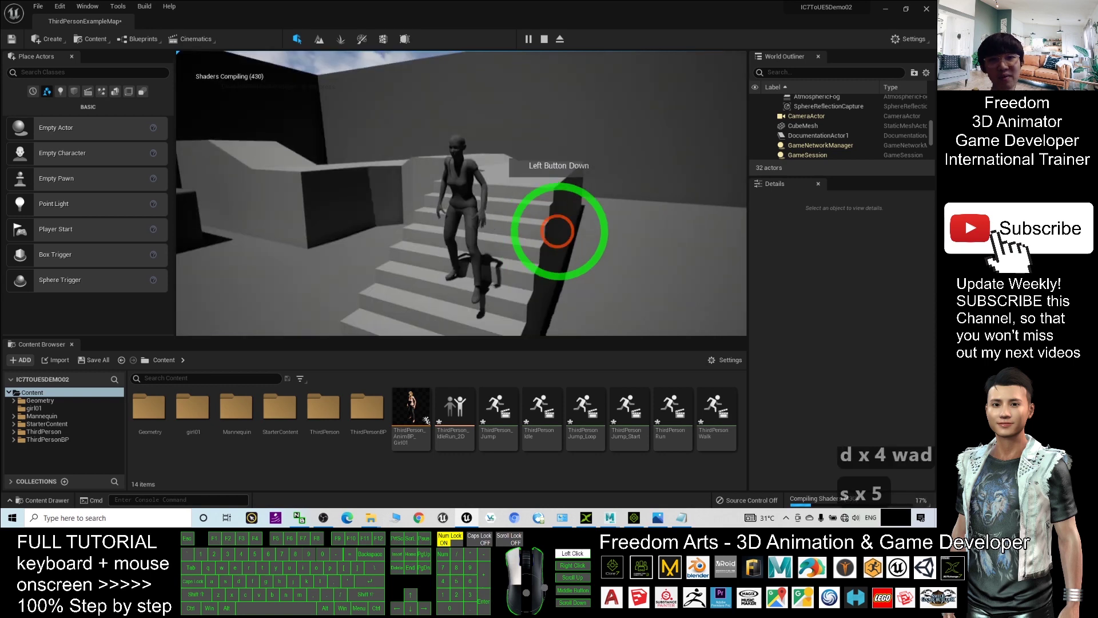
left_click_drag(558, 231, 480, 259)
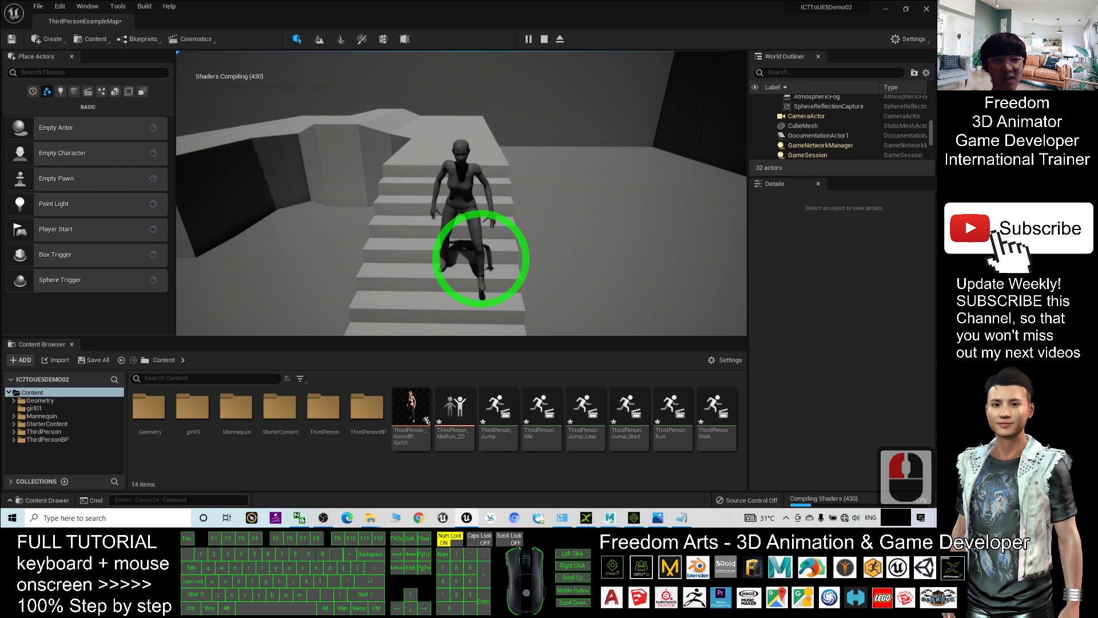
key("Escape")
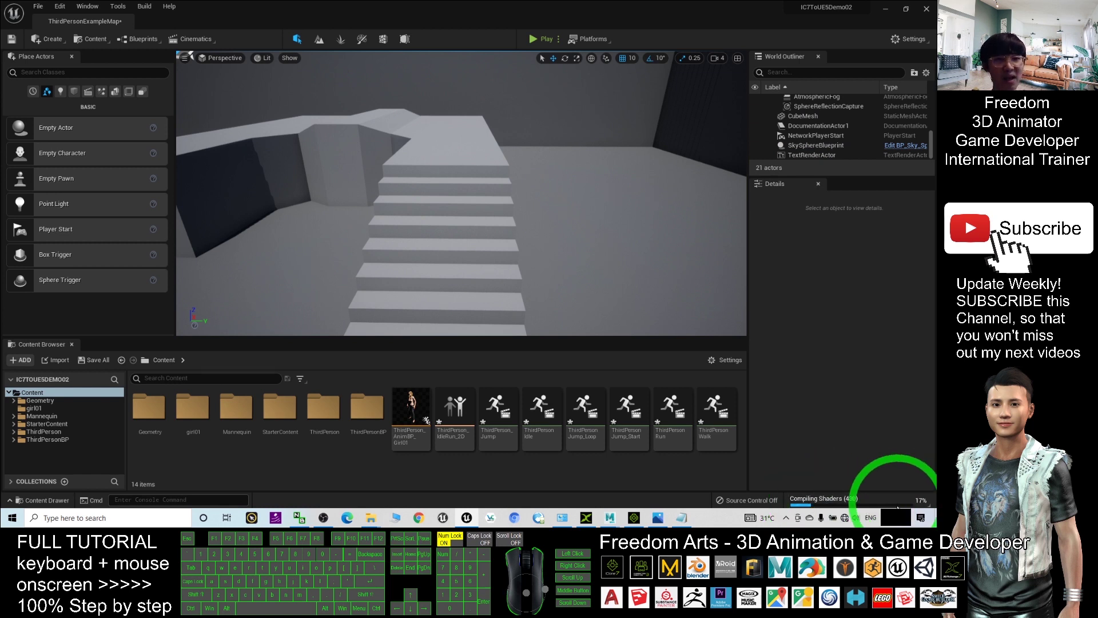
Step: Start another play session of the level to test the girl01 character again
left_click_drag(552, 198, 551, 218)
left_click(537, 39)
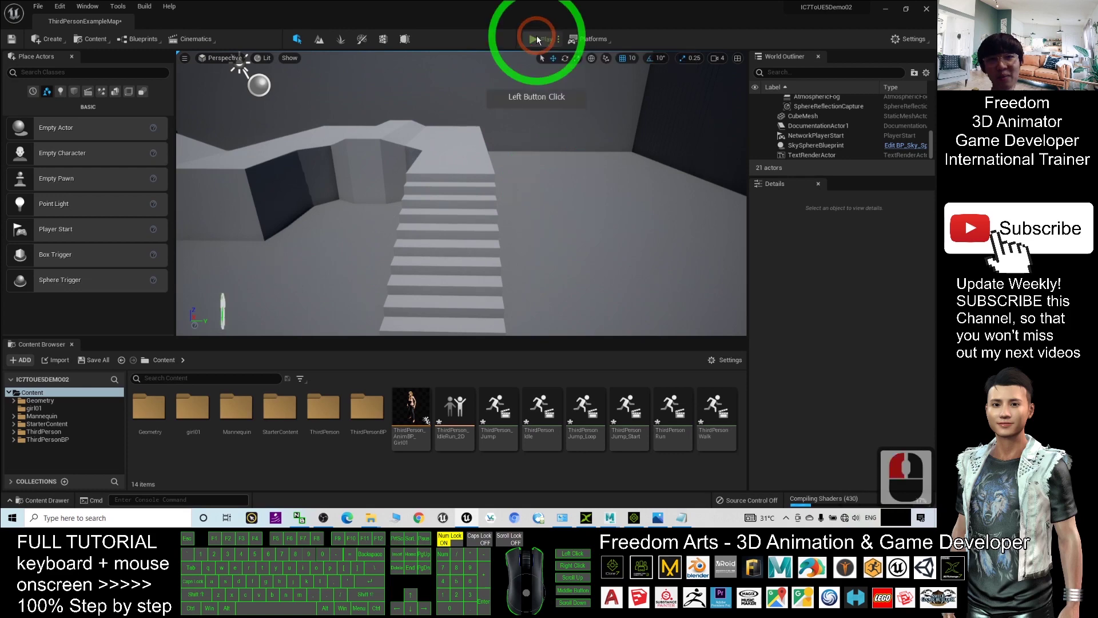